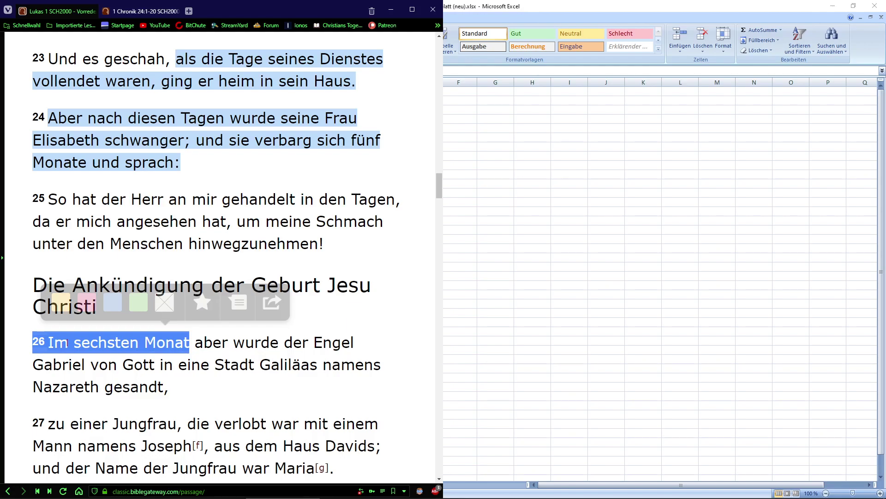
Step: Highlight the phrase "Im sechsten Monat" in verse 26 of Lukas 1 in blue
left_click(112, 302)
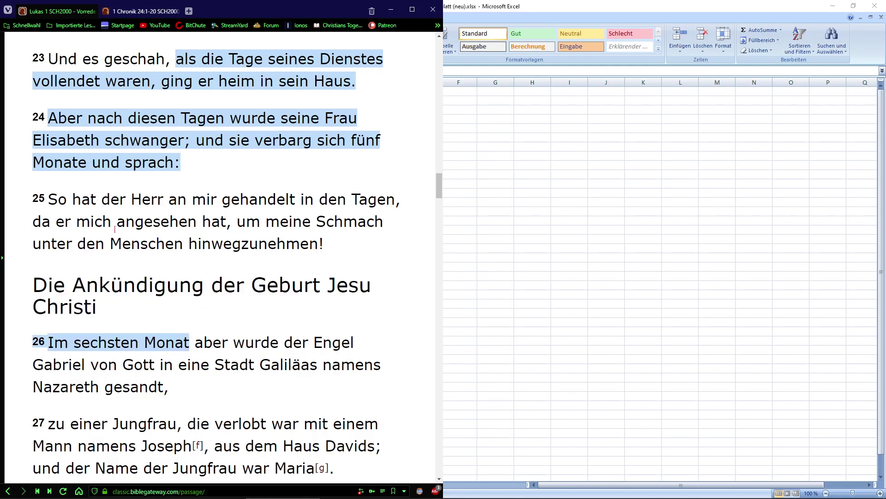
scroll(279, 274, "up", 2)
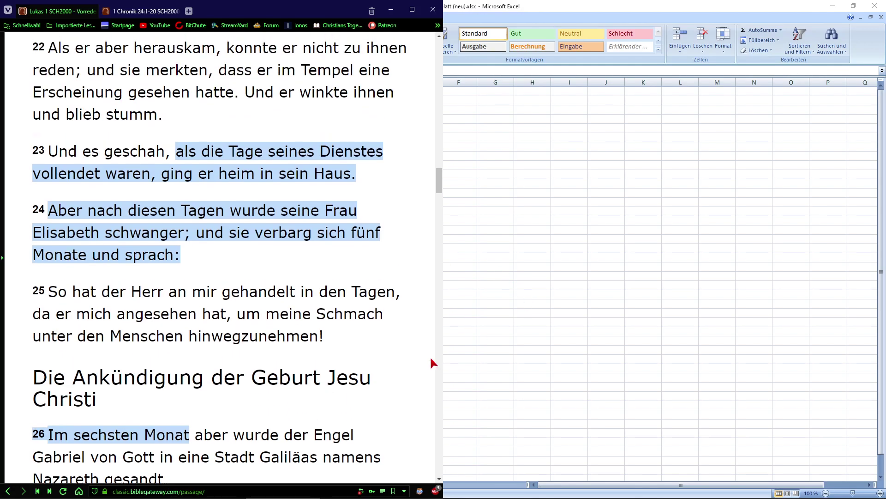
scroll(235, 198, "down", 1)
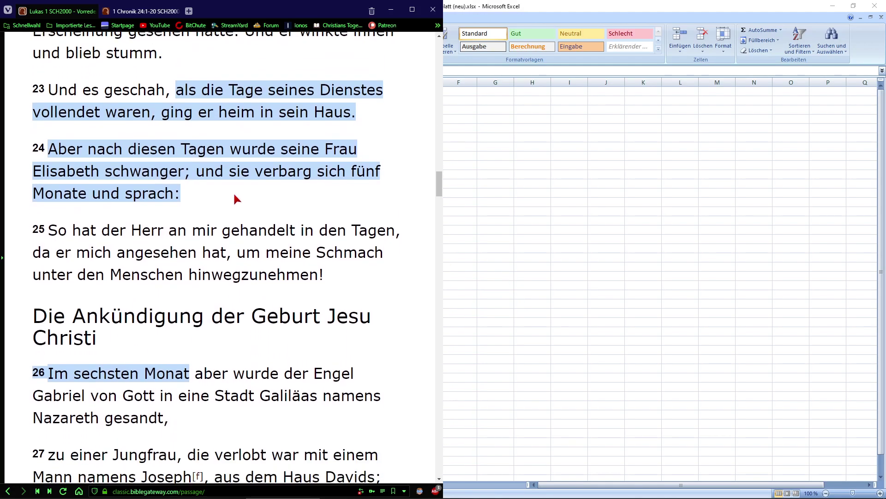
Step: Arrange the Excel worksheet with the pregnancy timeline side by side with the Bible passage and select its cell A3
double_click(558, 2)
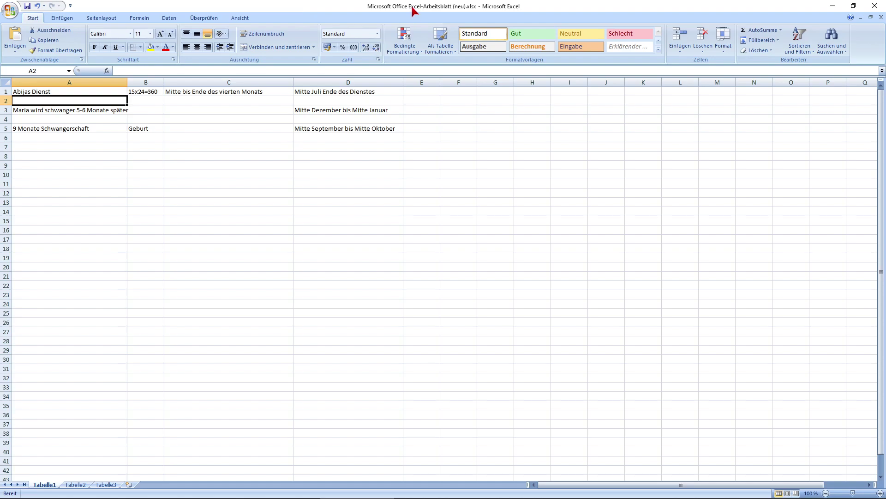
key("super+Left")
left_click_drag(411, 10, 830, 102)
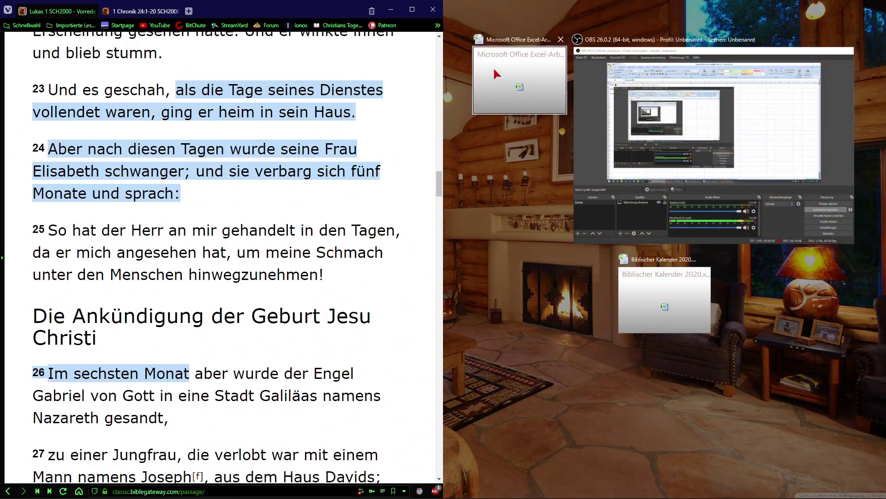
left_click(714, 121)
left_click(513, 168)
left_click(509, 116)
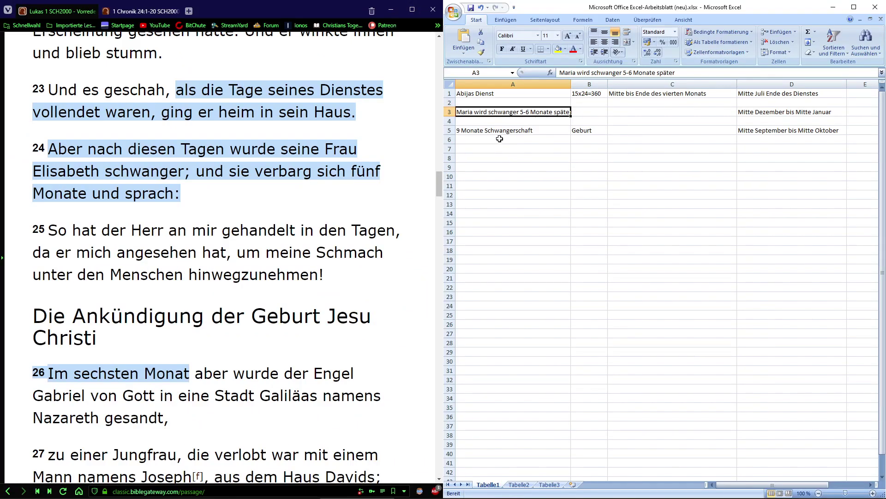
Step: Mark "Im sechsten Monat" in verse 26 of the Bible passage to compare it with the worksheet's timeline
left_click(163, 352)
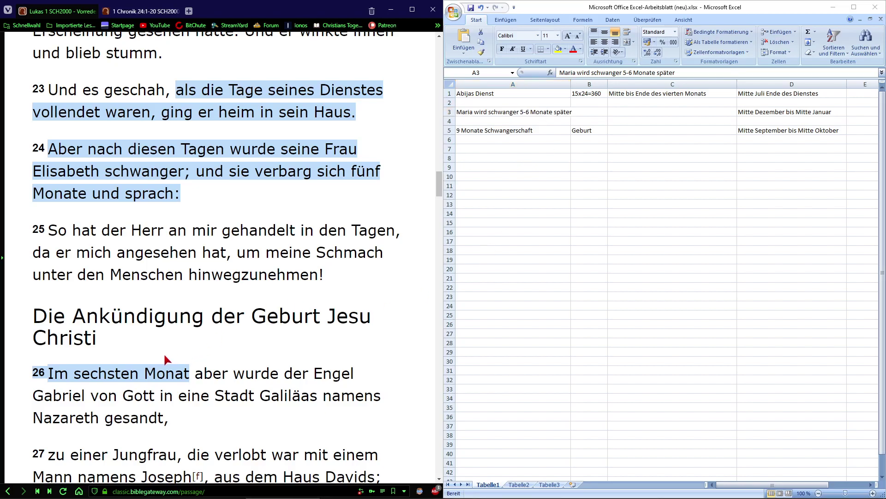
scroll(166, 352, "down", 1)
left_click_drag(42, 307, 189, 313)
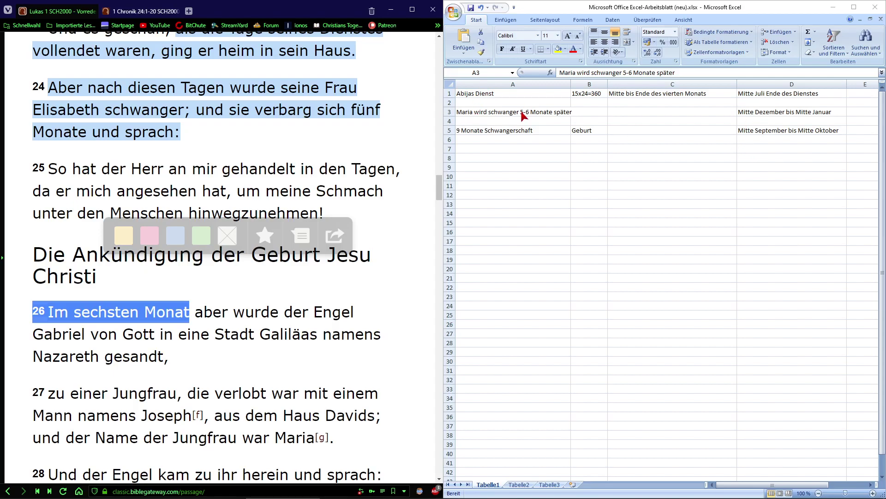
left_click(43, 305)
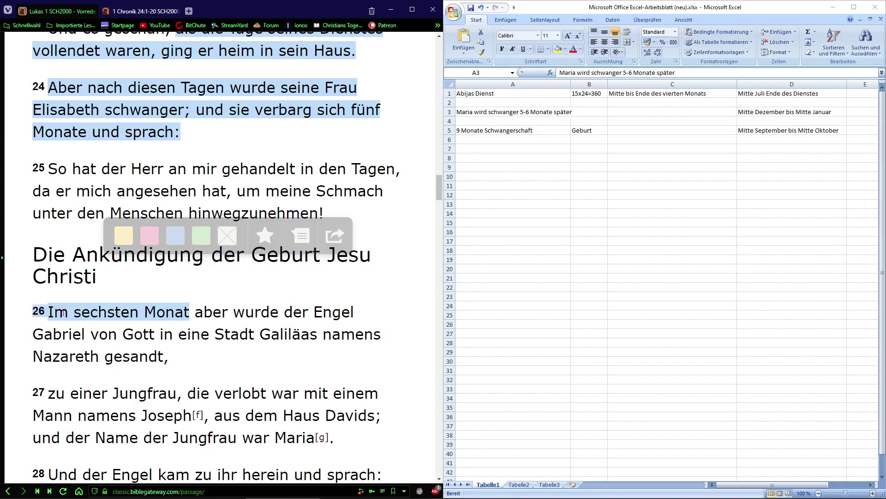
left_click_drag(36, 305, 199, 313)
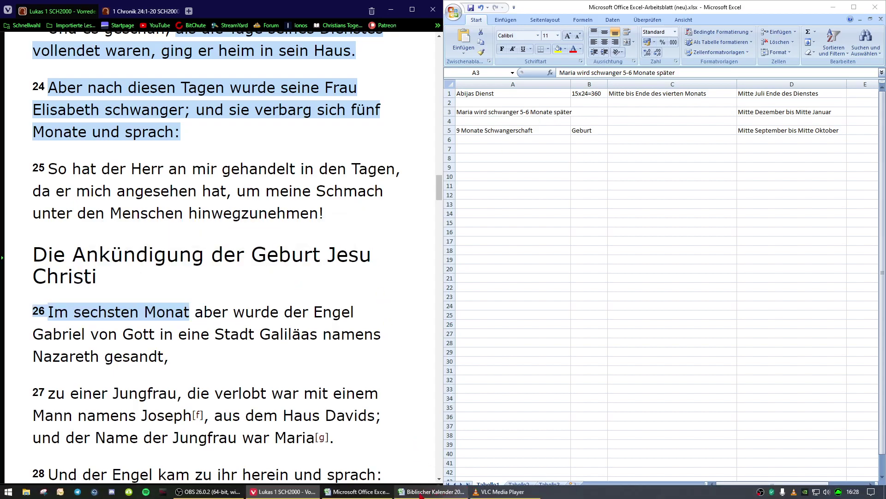
Step: Switch to the Biblischer Kalender 2020 workbook, maximize it and look over the July to September calendar
left_click(432, 491)
left_click(854, 6)
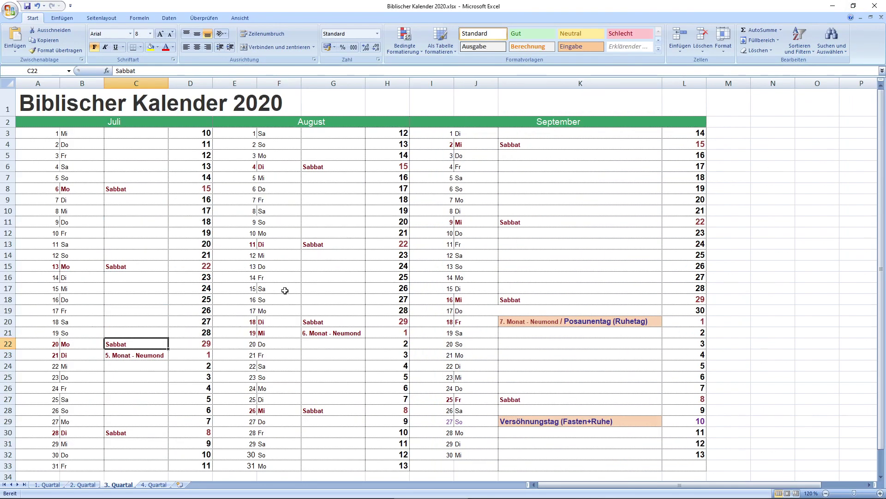
scroll(132, 256, "down", 3)
scroll(133, 256, "up", 3)
scroll(134, 323, "down", 1)
scroll(157, 313, "up", 1)
scroll(132, 344, "down", 1)
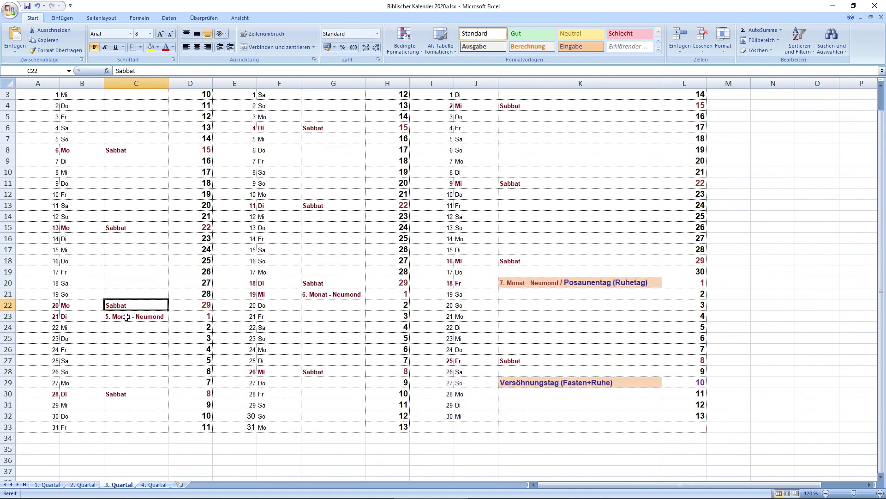
Step: Trace the fifth and sixth months through the calendar by marking C23:C33 in July, G3:G33 in August and K3:K20 in September
left_click_drag(126, 316, 123, 427)
scroll(346, 277, "up", 1)
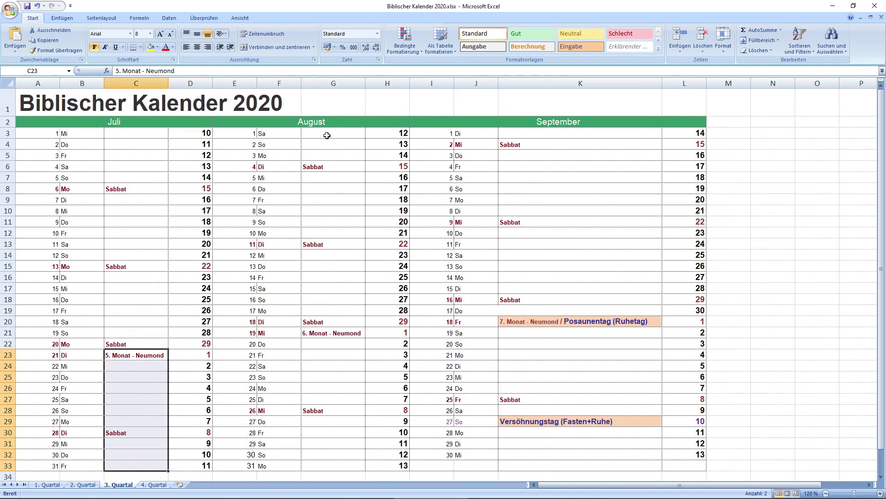
left_click_drag(327, 135, 331, 342)
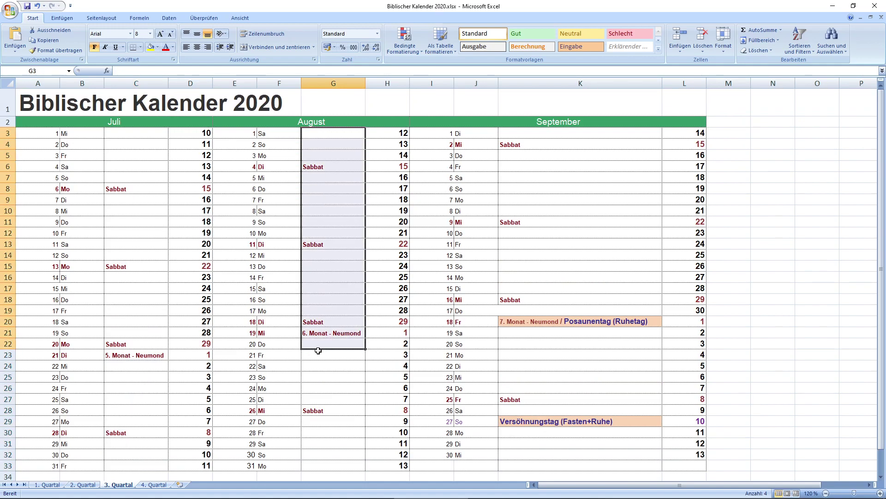
left_click(318, 351)
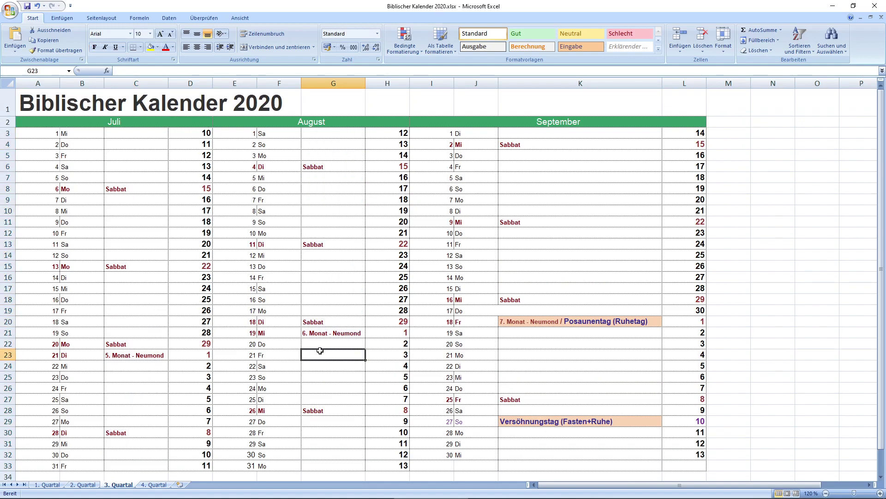
left_click_drag(320, 350, 337, 464)
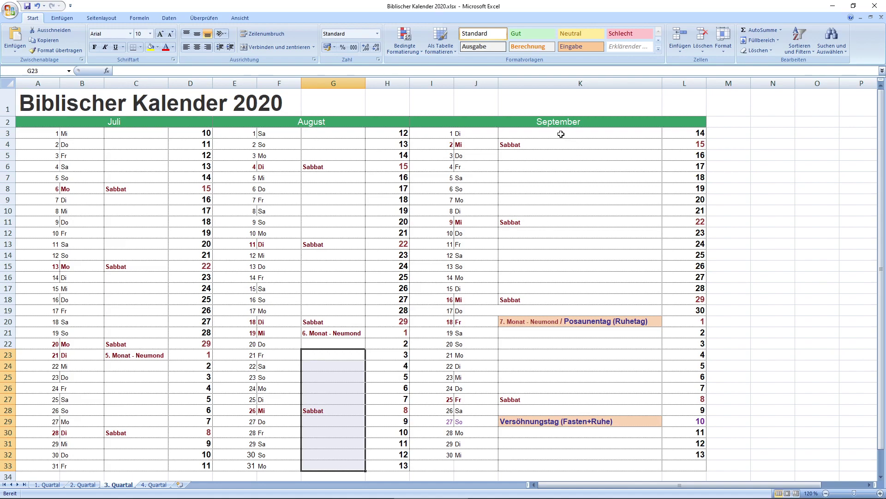
left_click_drag(561, 133, 584, 318)
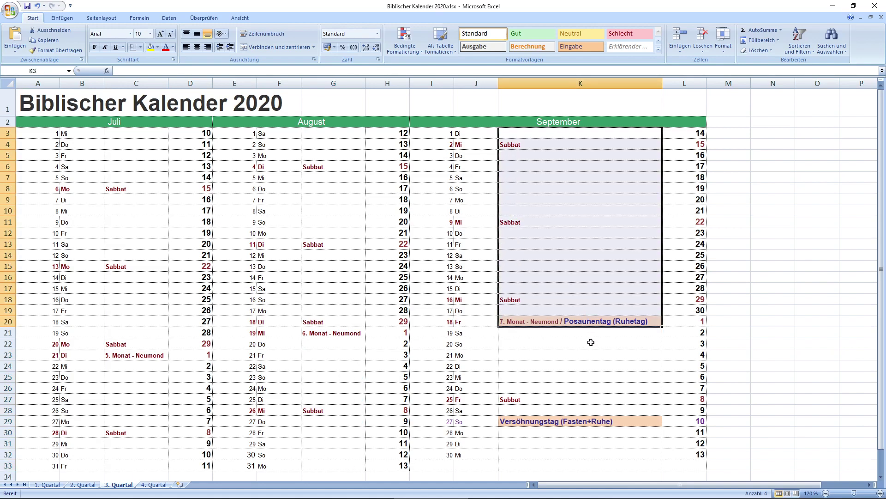
left_click(527, 332)
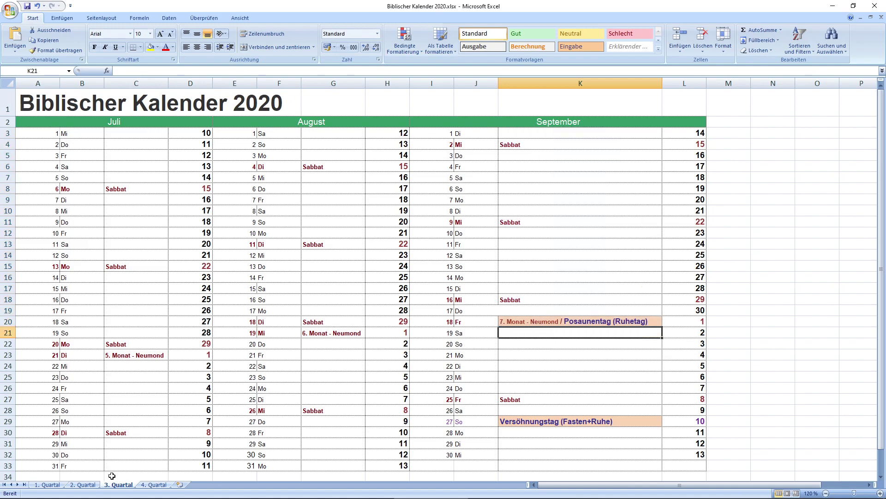
Step: Follow the months on the 4. Quartal sheet through November and December to the "10. Monat - Neumond" entry in K17
left_click(152, 485)
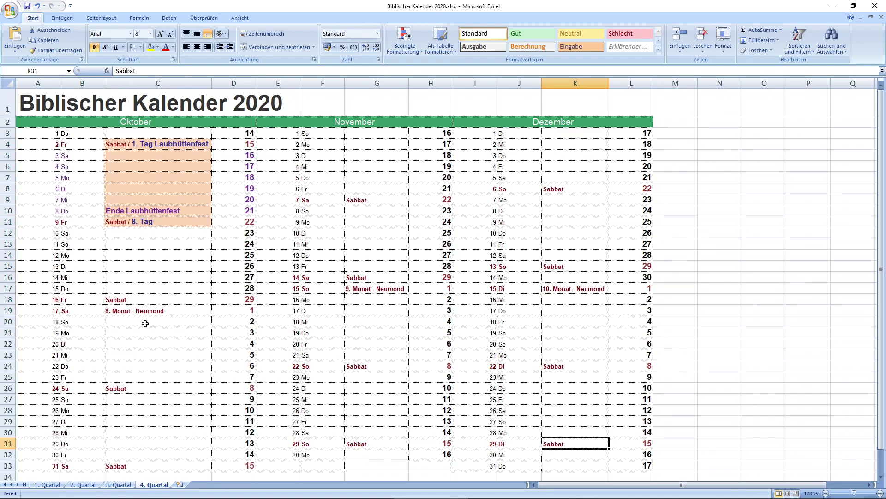
left_click(363, 313)
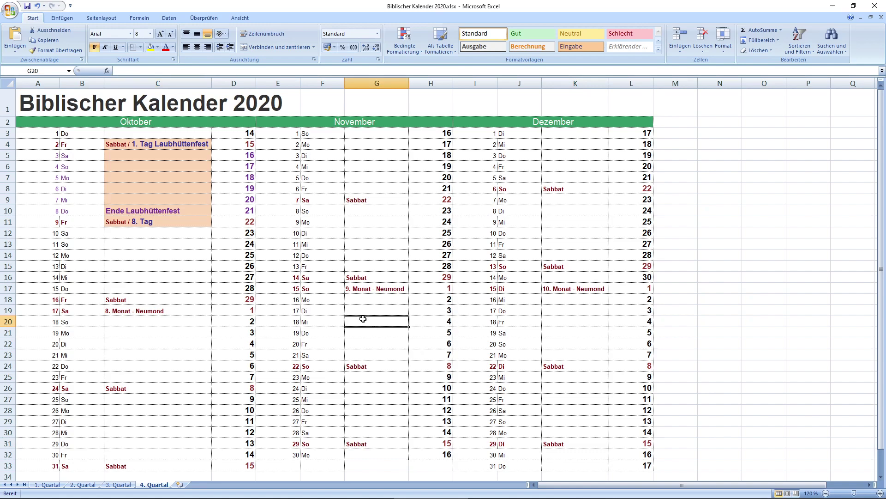
left_click(560, 311)
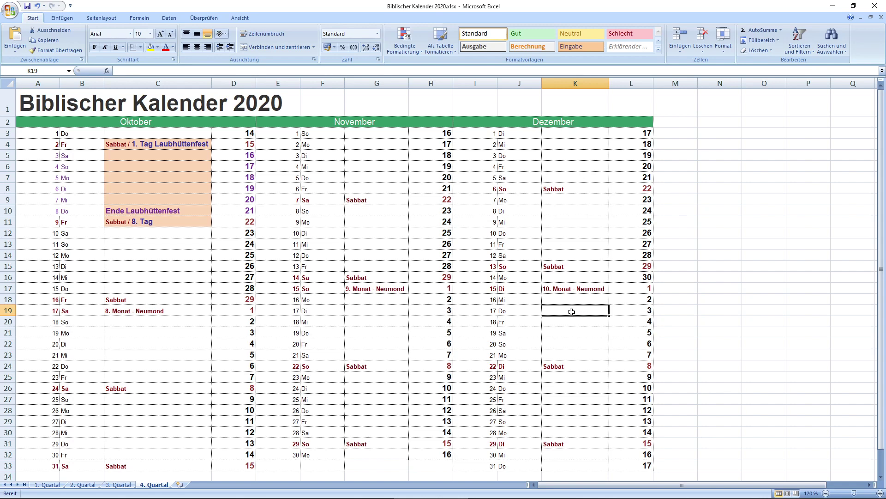
left_click(556, 289)
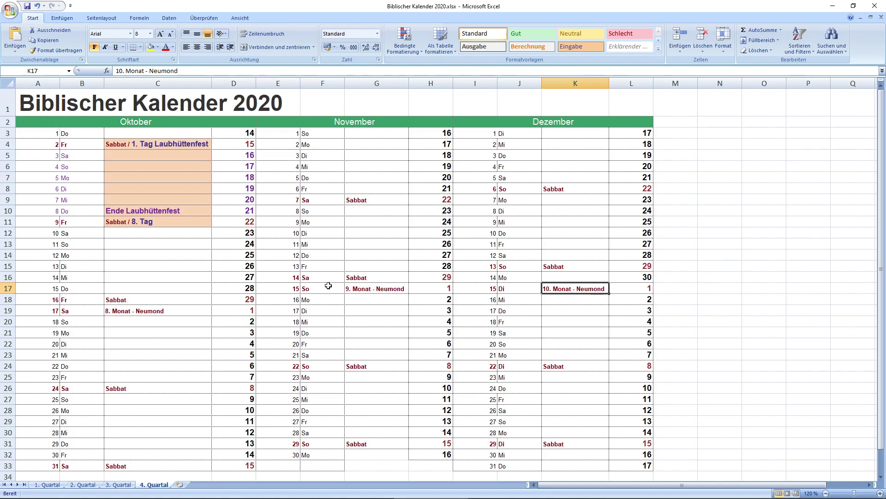
Step: Mark the tenth month's days in K18:K33 for December and C3:C27 for January on the 1. Quartal sheet
left_click(567, 298)
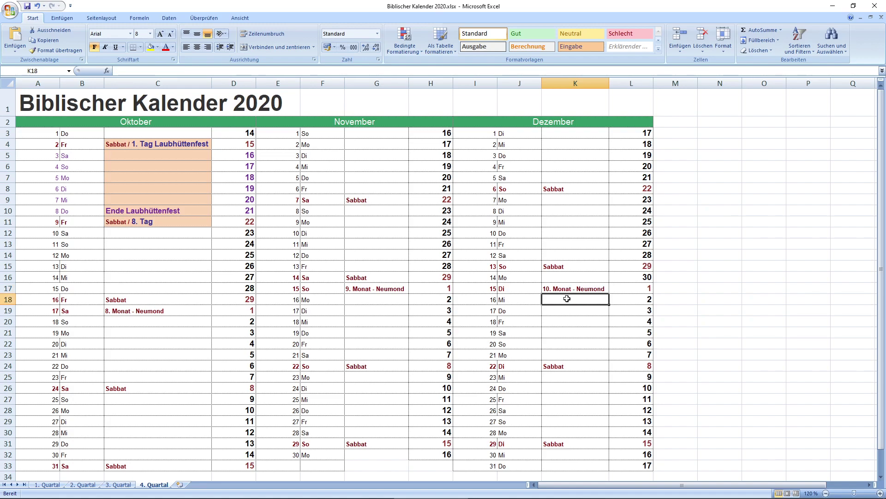
left_click_drag(566, 298, 576, 465)
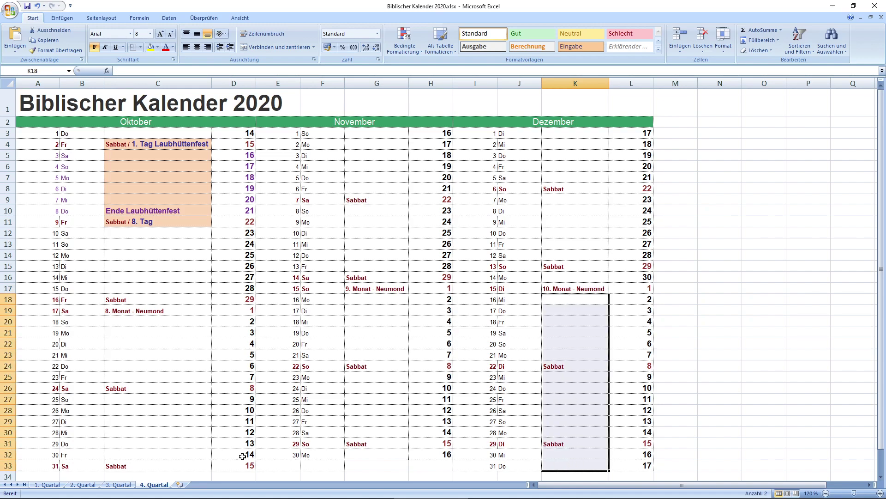
left_click(47, 485)
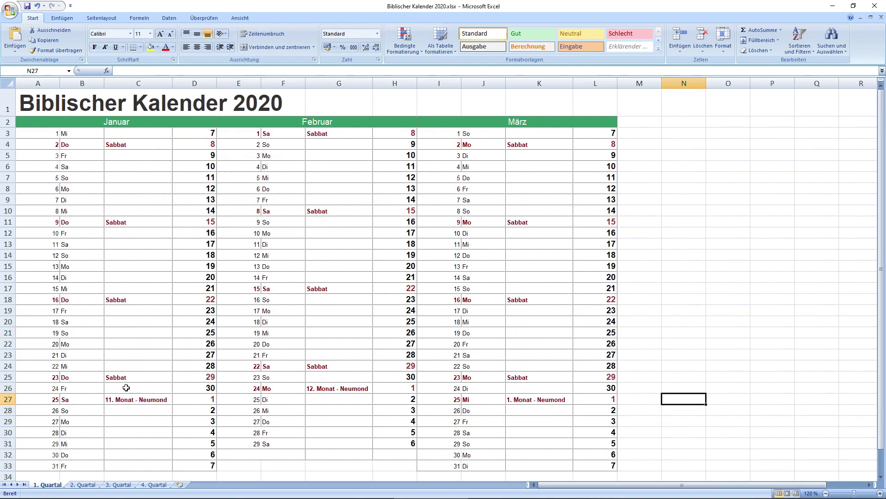
left_click_drag(126, 396, 144, 134)
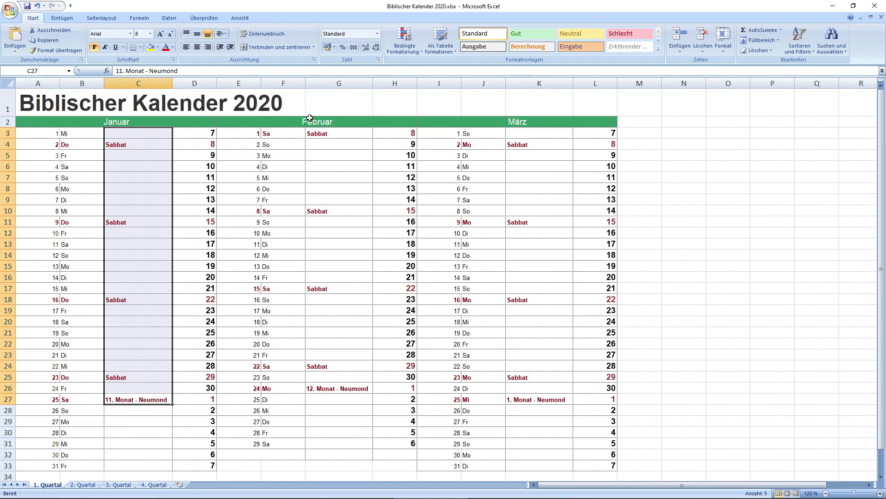
Step: Return to the 4. Quartal sheet, mark the December days K18:K33 again and select the "10. Monat - Neumond" cell
left_click(156, 484)
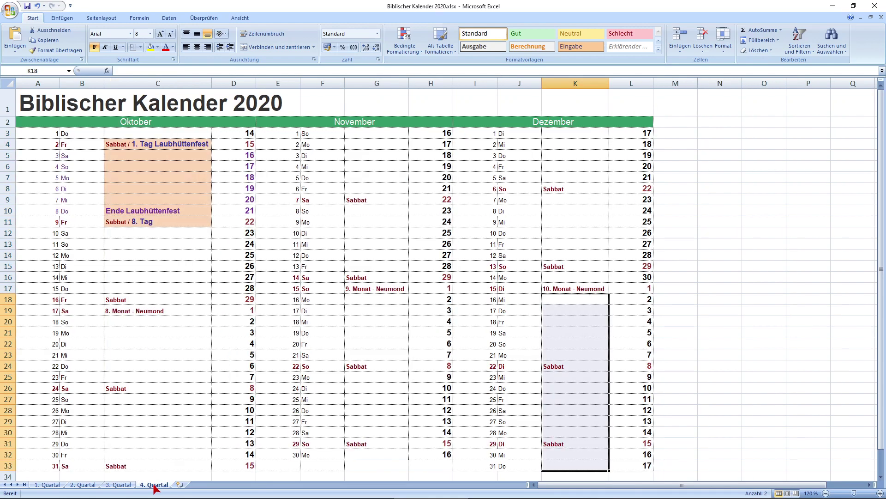
left_click(558, 301)
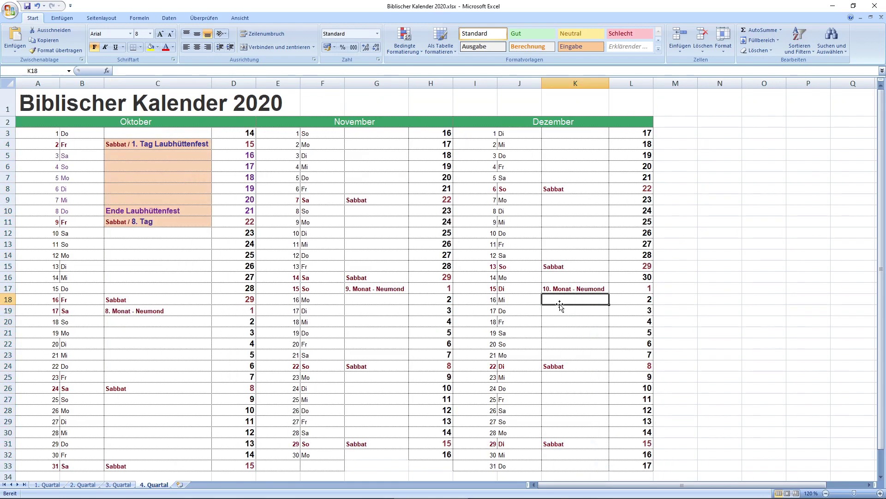
left_click_drag(556, 306, 570, 468)
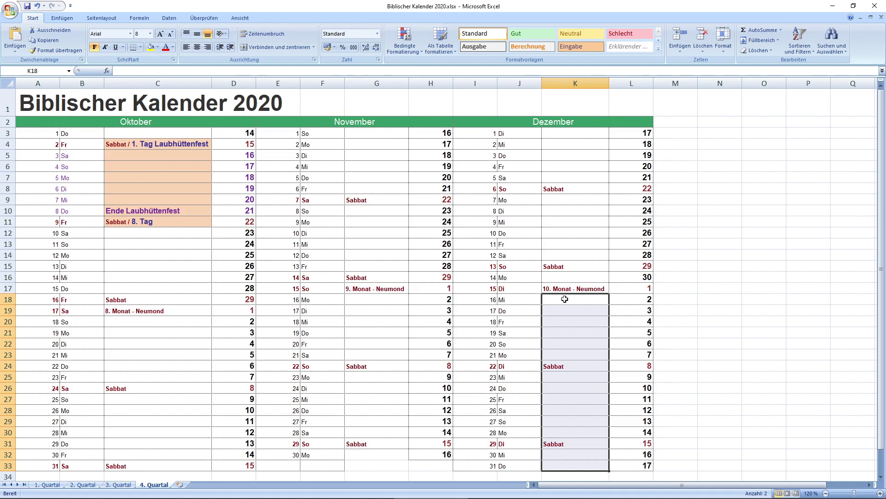
left_click(563, 299)
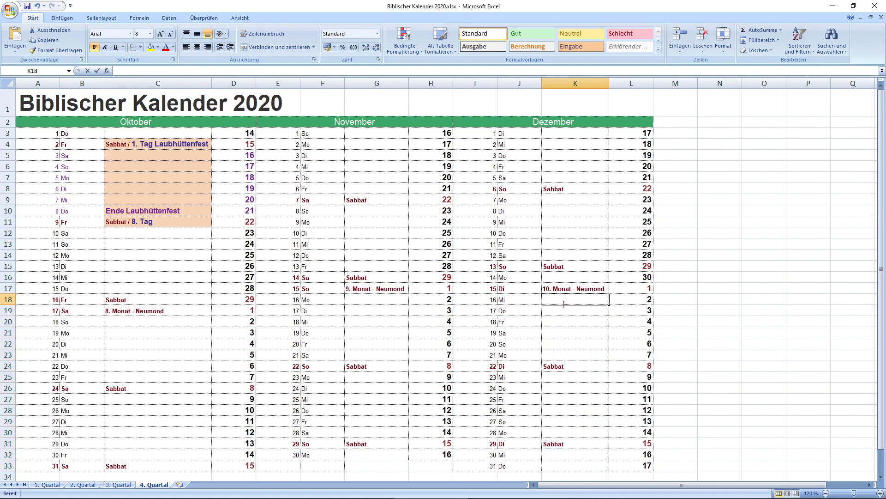
left_click(564, 322)
left_click(563, 291)
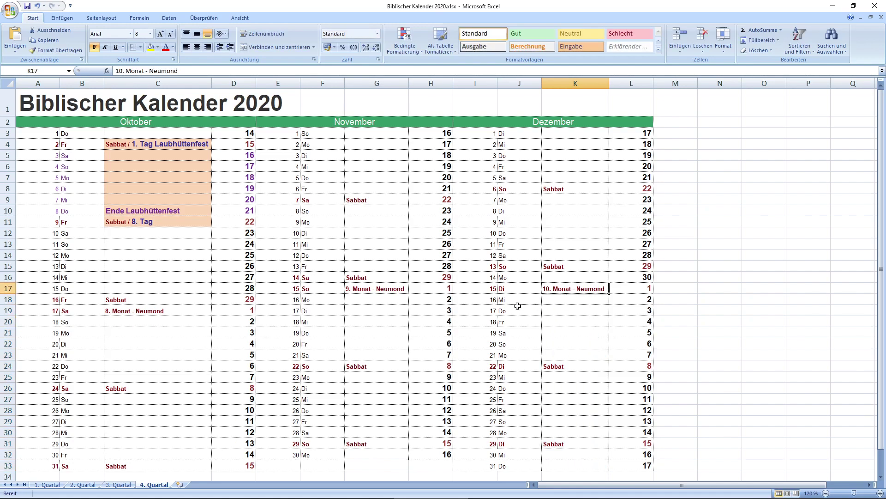
Step: Review January on the 1. Quartal sheet, then compare K17 and K18 around the tenth month's start on 4. Quartal
left_click(50, 485)
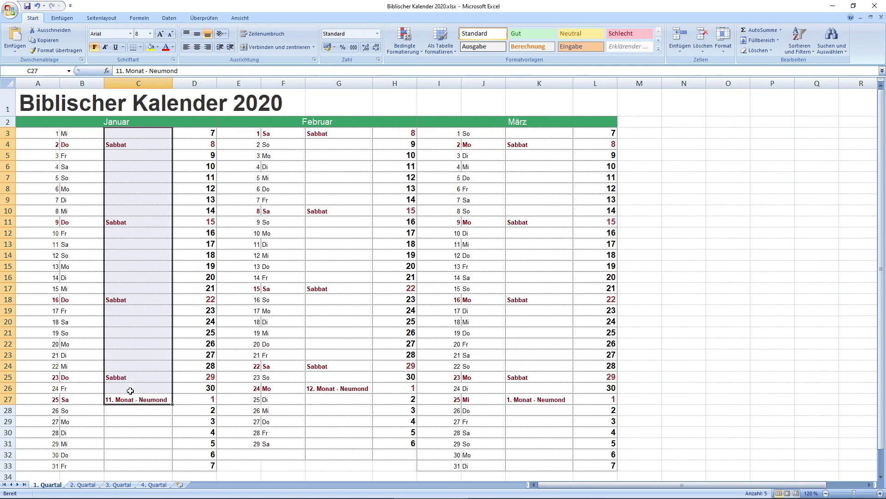
left_click(153, 484)
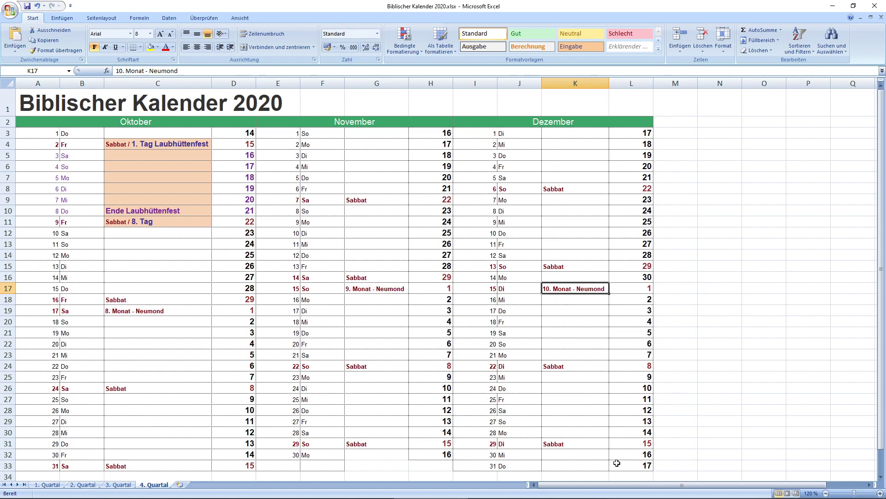
left_click(583, 302)
left_click(577, 291)
left_click(579, 300)
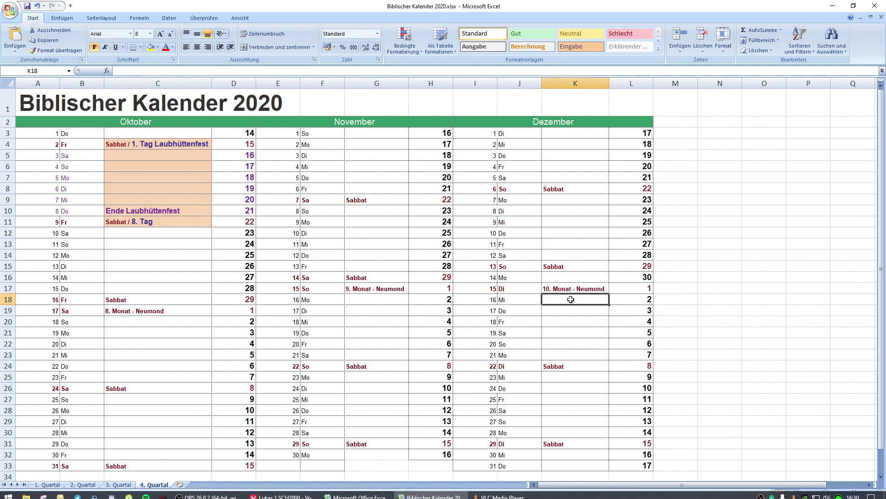
left_click(565, 287)
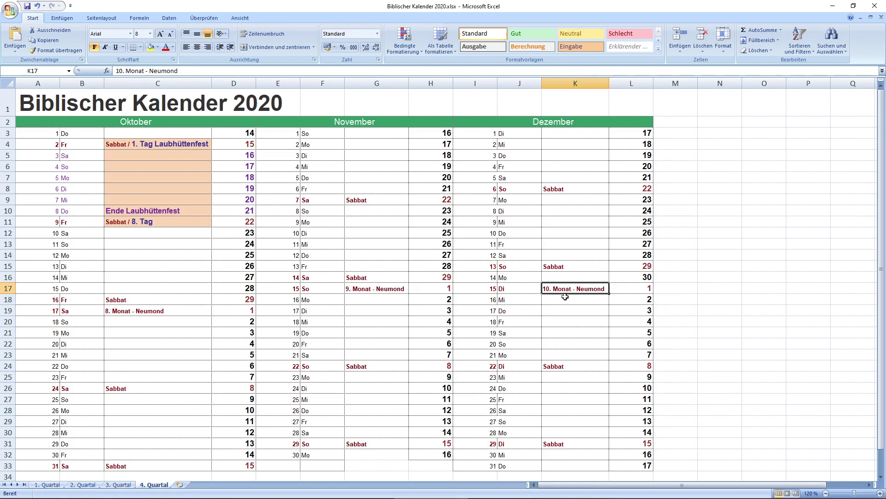
Step: Mark mid-December to mid-January by selecting K18:K33 on the 4. Quartal sheet and C3:C17 on the 1. Quartal sheet
left_click(565, 298)
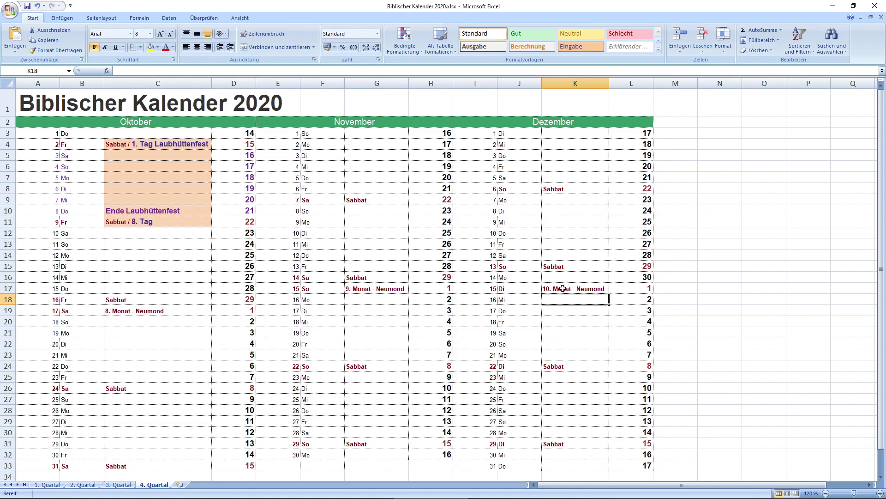
left_click(561, 291)
left_click(565, 299)
left_click_drag(563, 300, 566, 462)
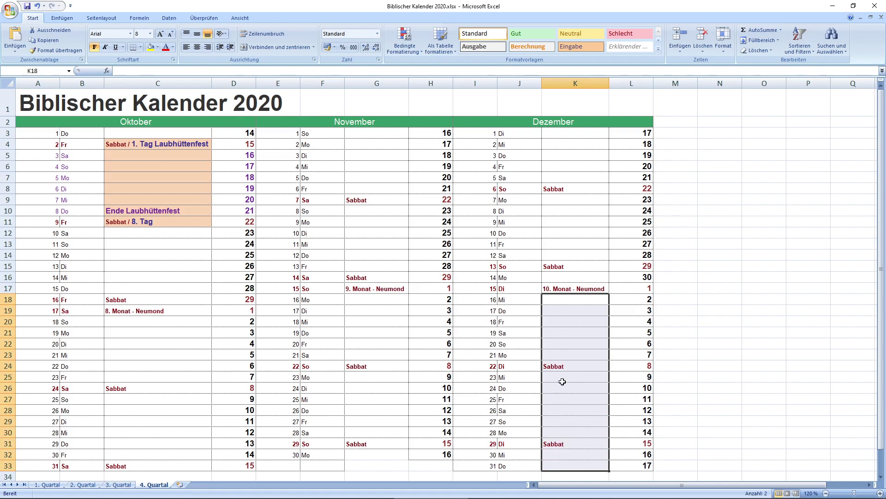
left_click(49, 485)
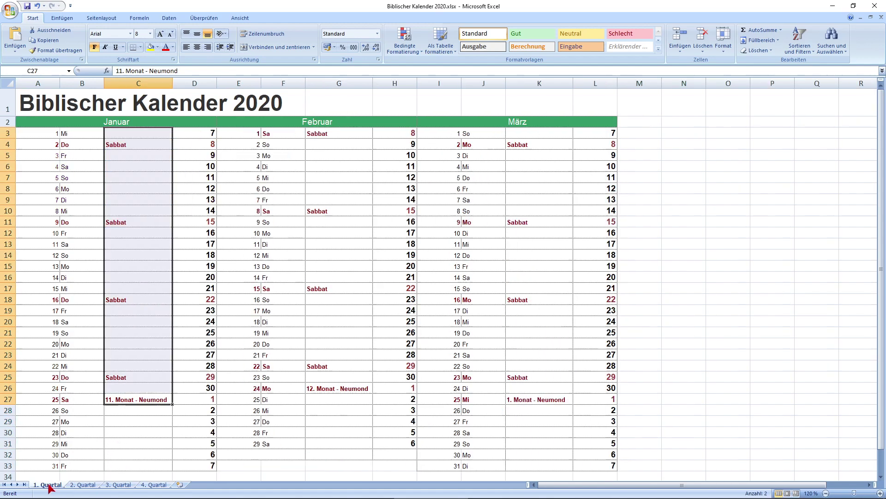
left_click(142, 134)
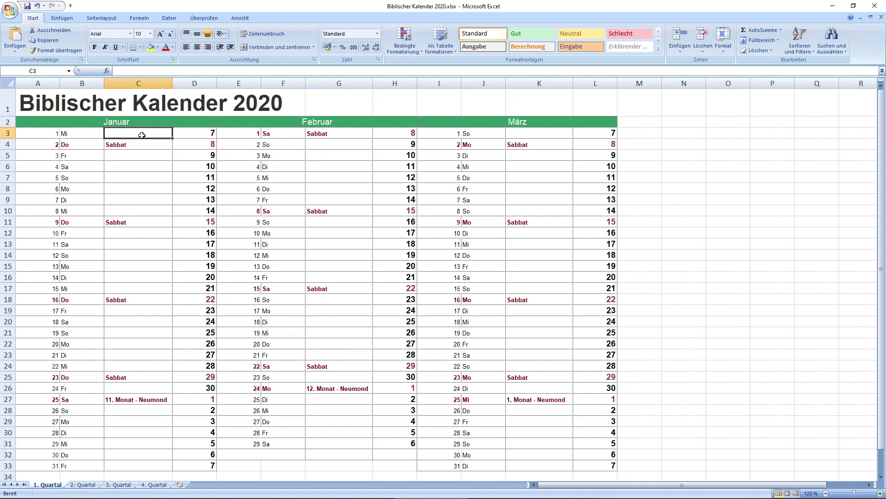
left_click_drag(142, 135, 137, 289)
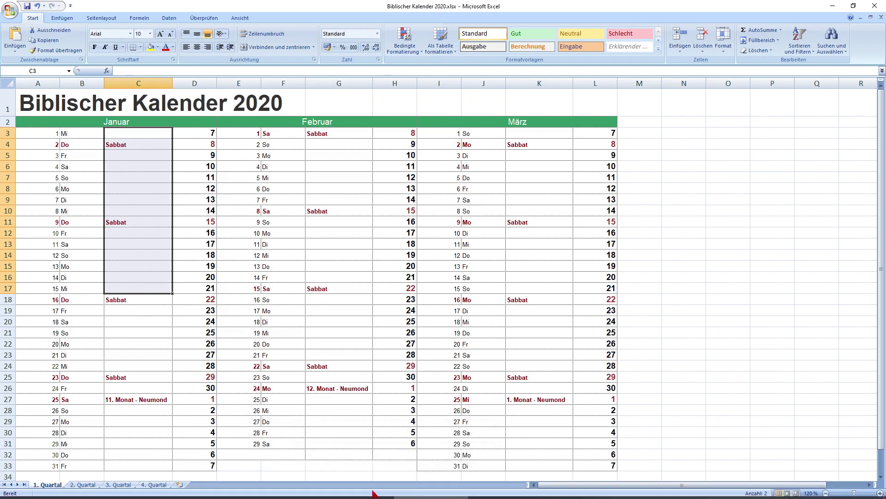
Step: Switch to the timeline worksheet, place its window beside the Bible text and select the "Mitte Dezember bis Mitte Januar" entry in D3
left_click(357, 491)
left_click(355, 156)
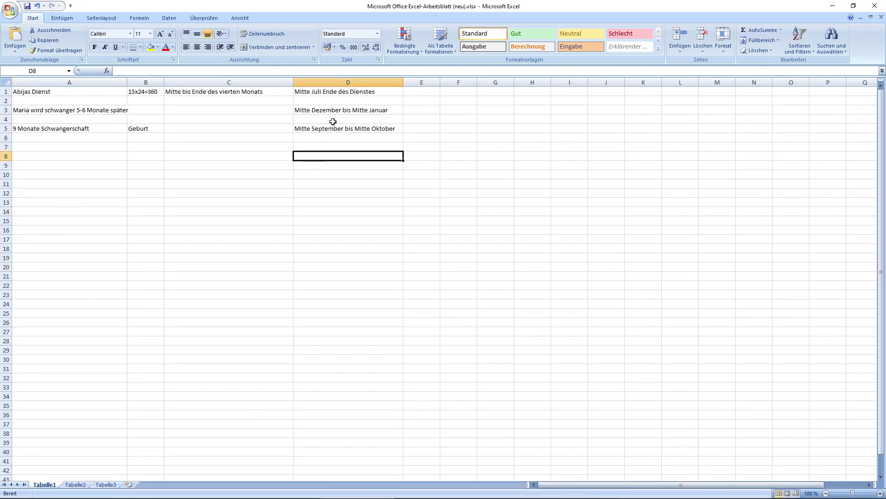
left_click(334, 111)
double_click(412, 13)
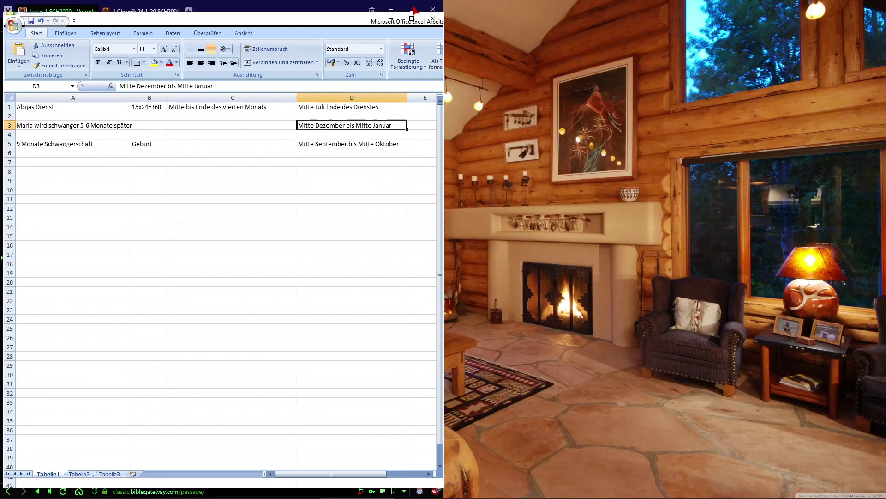
left_click_drag(303, 20, 715, 85)
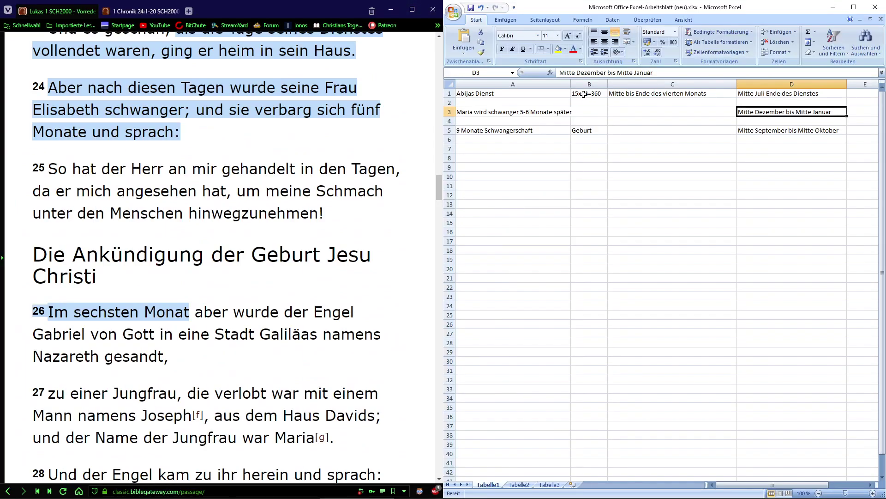
key("Down")
key("Down")
left_click(768, 115)
Step: Mark the words "Im sechsten Monat" at the start of verse 26 in the Lukas 1 text
left_click(131, 262)
scroll(44, 219, "down", 1)
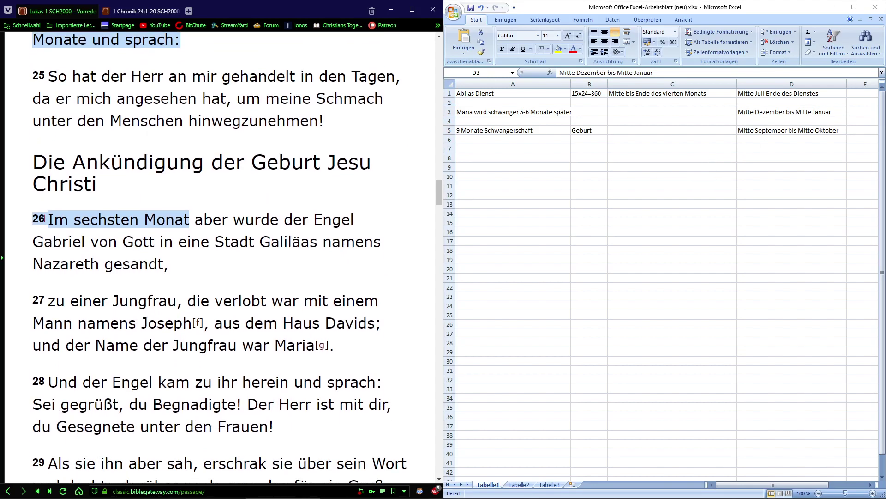
left_click_drag(31, 222, 190, 221)
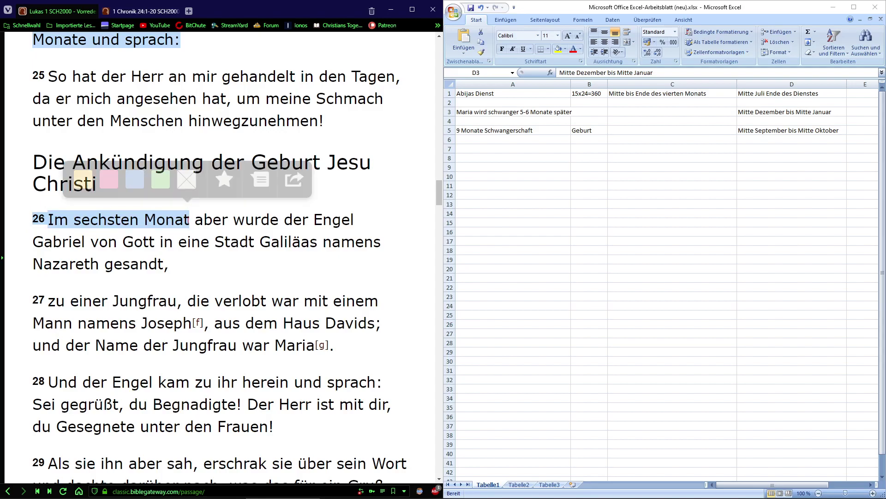
Step: Read on to verse 39 and mark the passage about Maria setting out "in diesen Tagen"
scroll(138, 258, "down", 8)
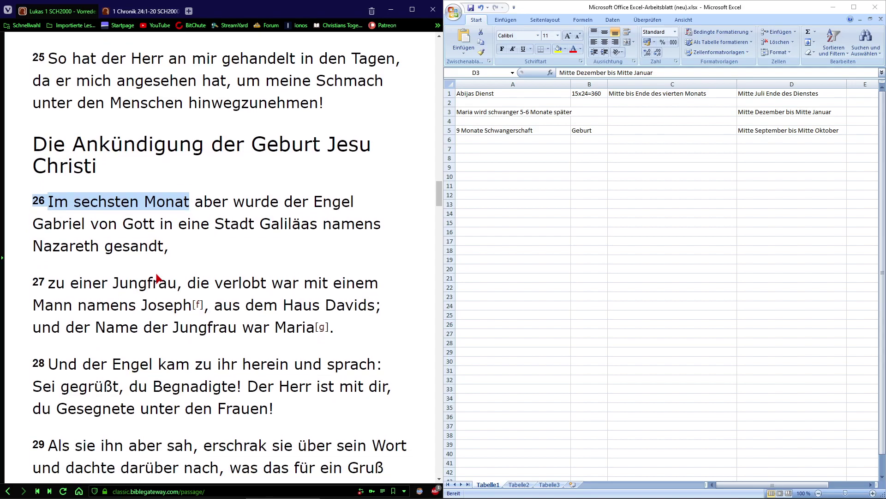
scroll(158, 268, "down", 16)
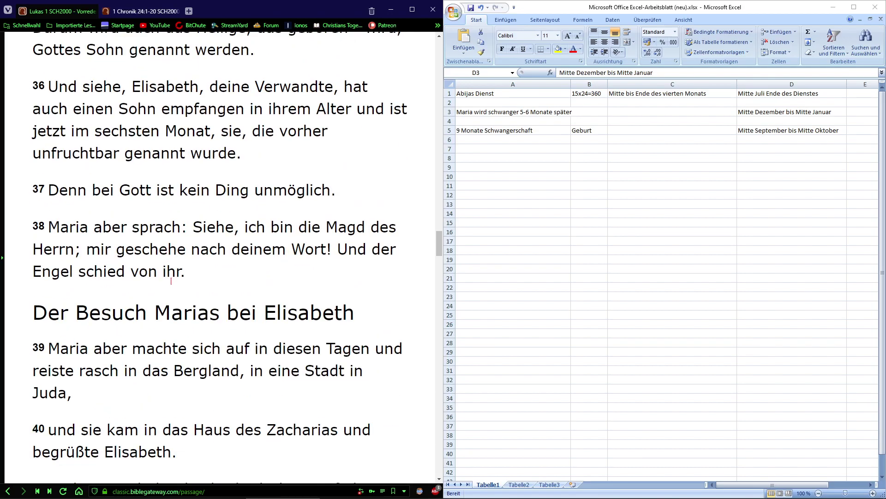
left_click_drag(191, 195, 334, 195)
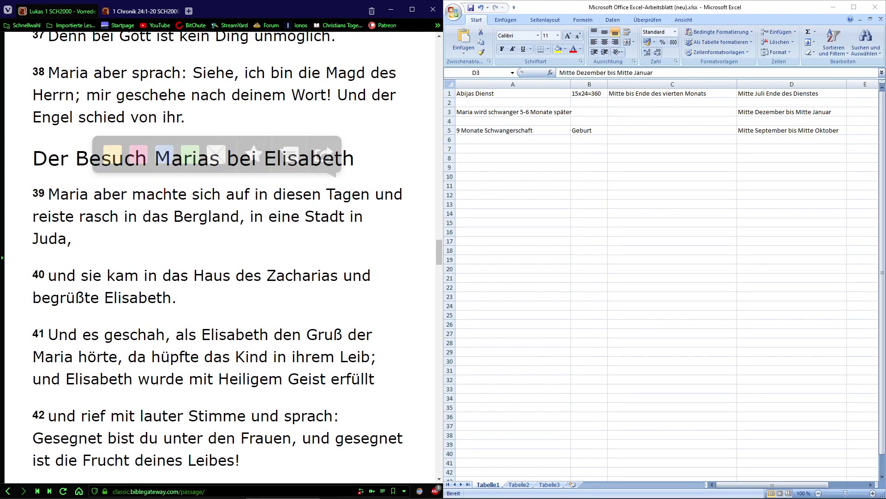
left_click_drag(128, 195, 369, 194)
left_click(373, 194)
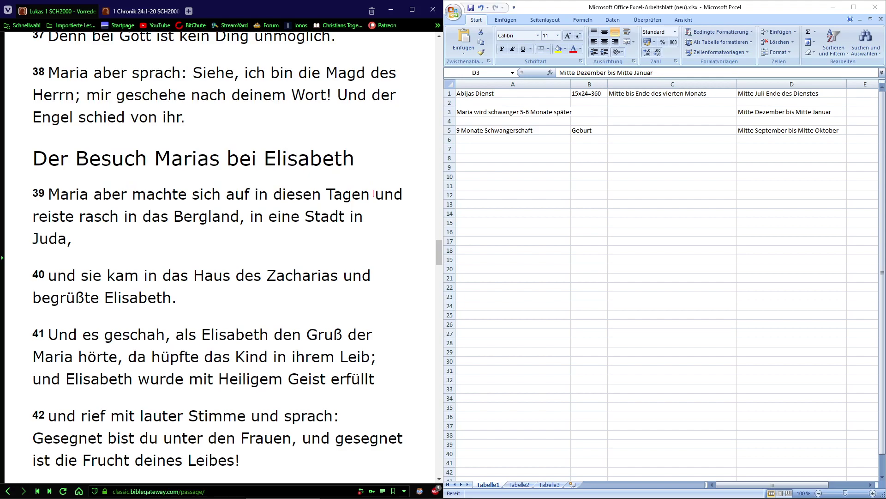
Step: Go back through the announcement verses to verses 23 and 24 about the end of service and Elisabeth's pregnancy
scroll(378, 193, "up", 14)
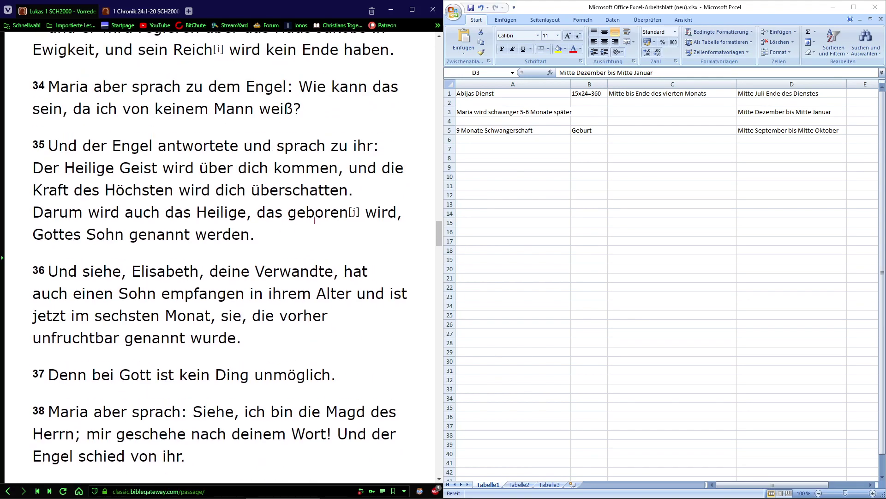
scroll(315, 224, "up", 8)
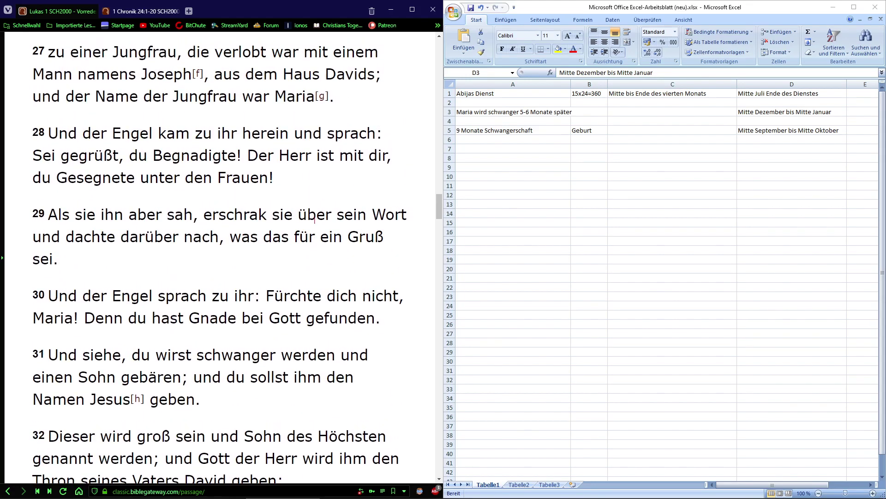
scroll(307, 220, "down", 6)
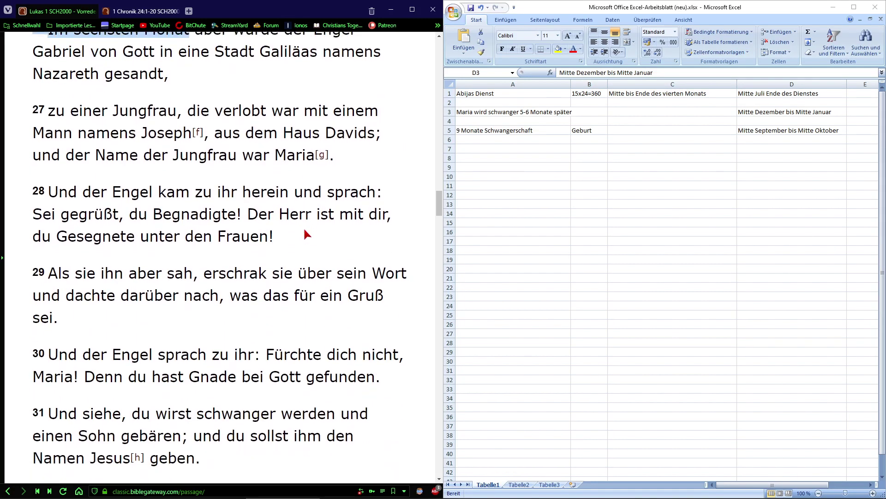
scroll(305, 229, "up", 7)
scroll(304, 230, "up", 5)
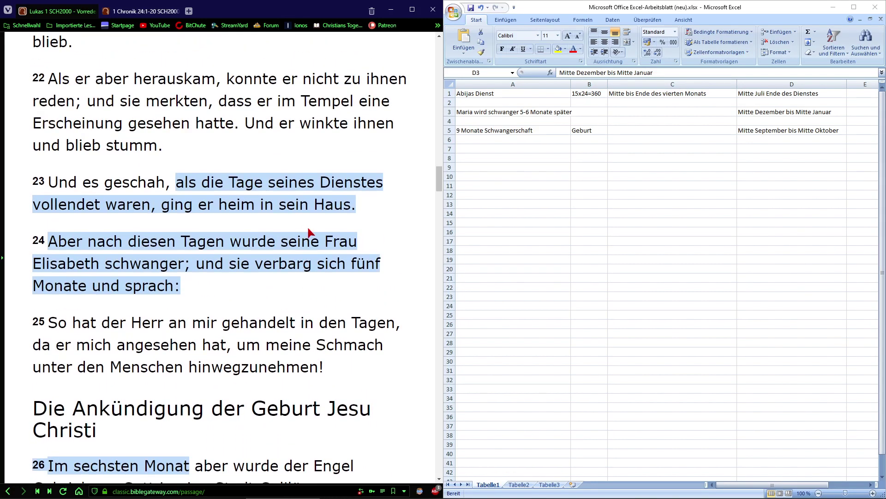
Step: Compare verses 24 to 26 with the worksheet's conception period in D3, birth period in D5 and "9 Monate Schwangerschaft" in A5
left_click(756, 134)
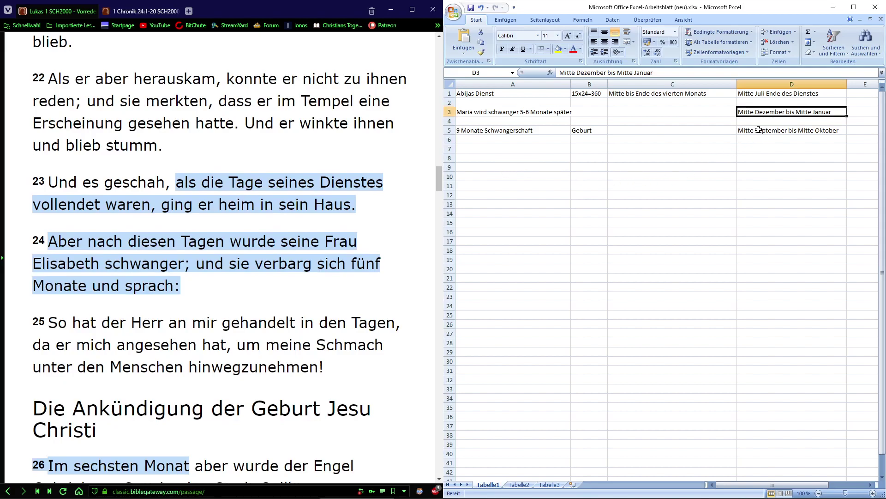
left_click(762, 128)
left_click(774, 112)
scroll(312, 314, "down", 4)
left_click_drag(432, 177, 452, 187)
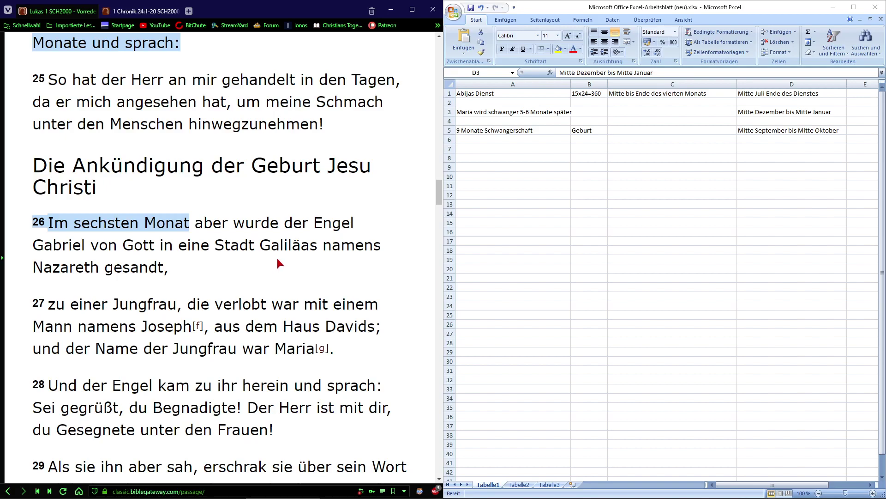
scroll(275, 256, "up", 3)
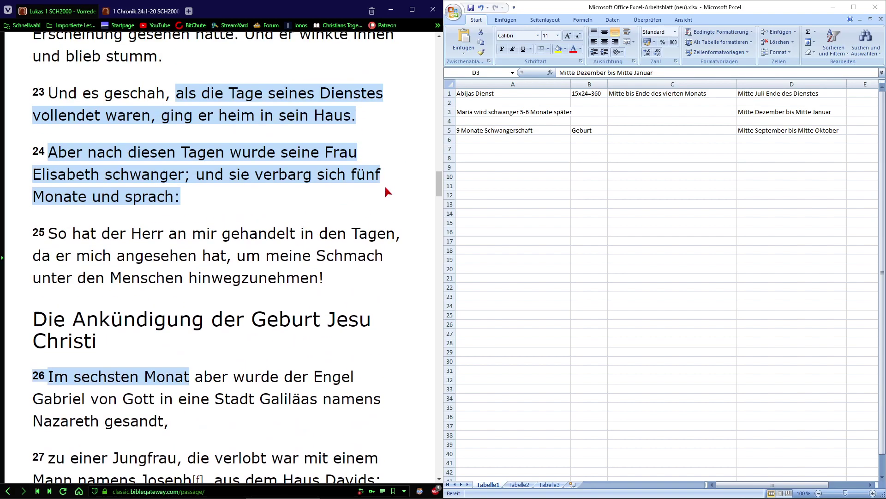
left_click(493, 130)
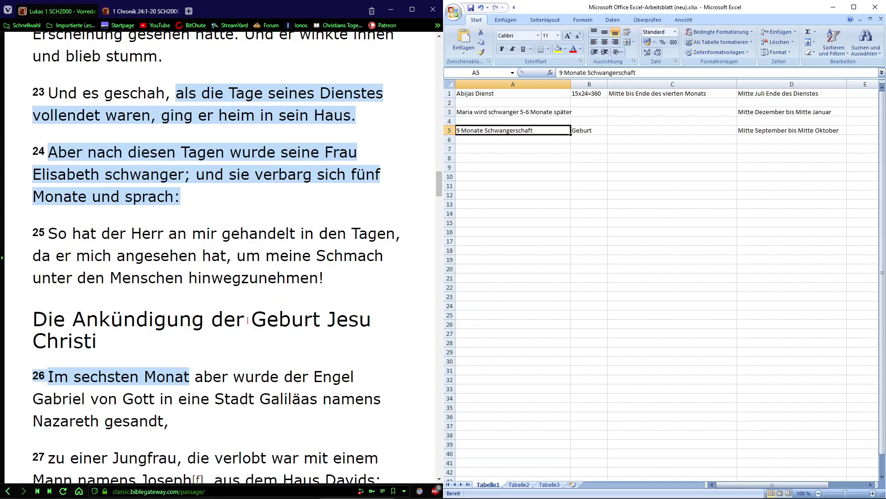
left_click(747, 114)
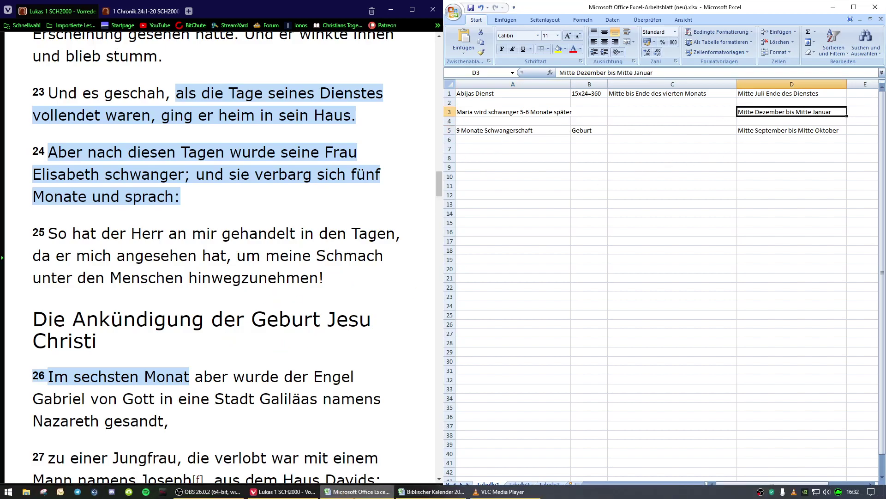
Step: Switch to the Biblischer Kalender 2020 workbook and maximize its window
mouse_move(421, 496)
left_click(343, 457)
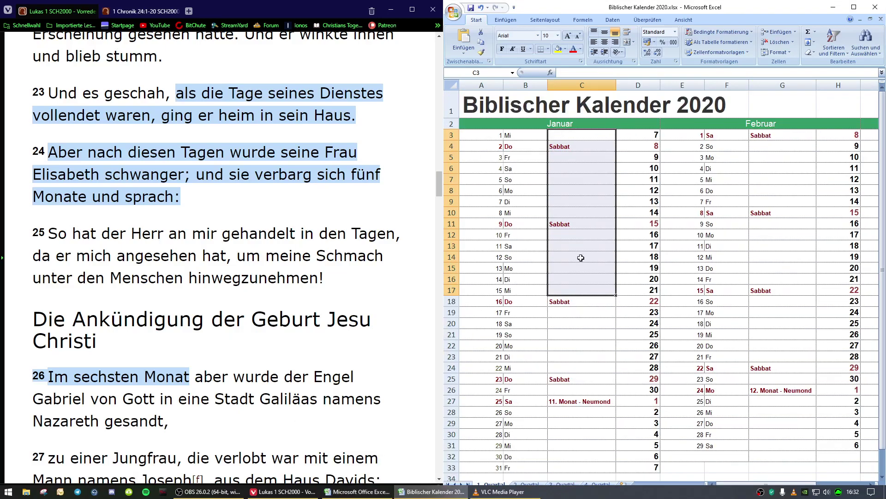
left_click(854, 8)
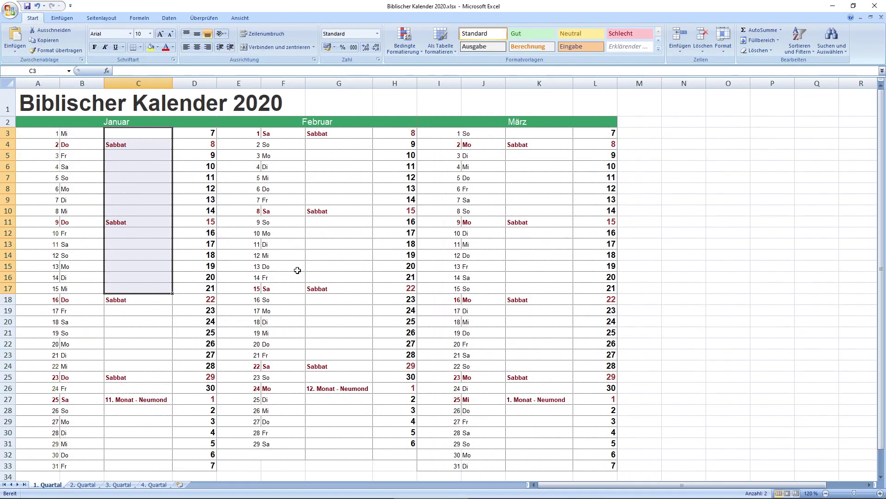
Step: Count the pregnancy months from 16 January through 16 February to 16 March by selecting C18, G18 and K18
left_click(130, 300)
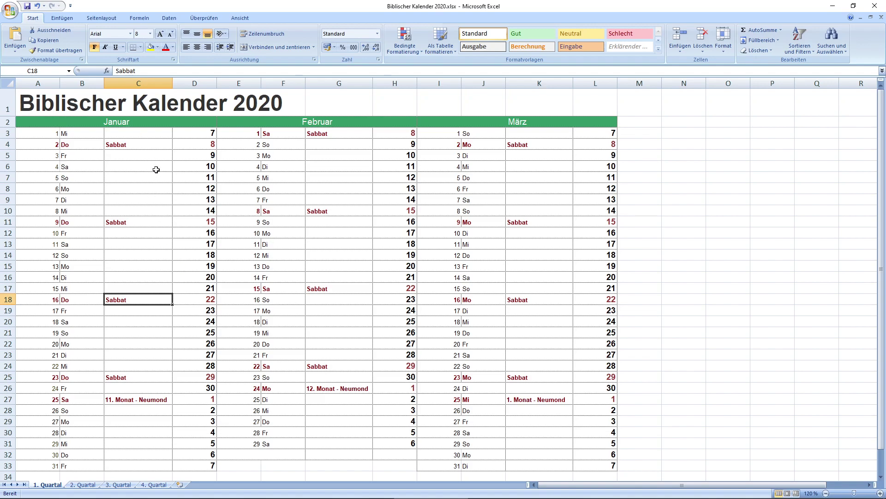
left_click(137, 311)
left_click(128, 298)
left_click(328, 298)
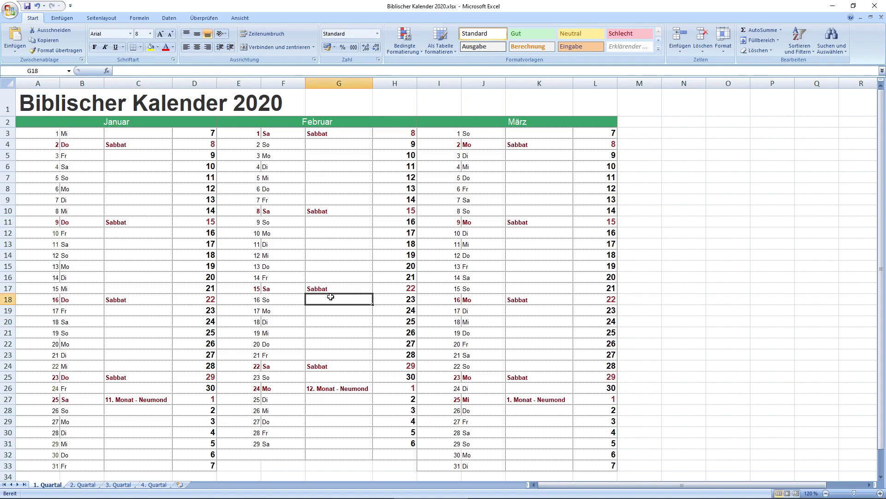
left_click(527, 300)
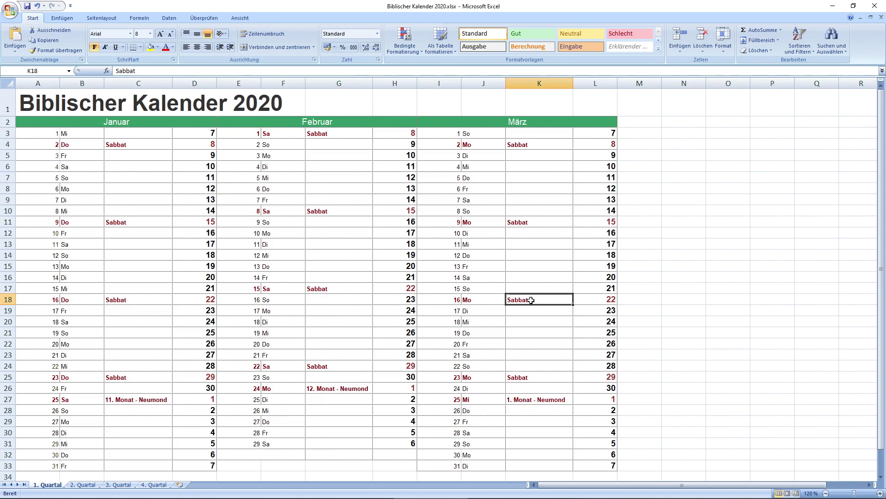
Step: Continue the month count on the 2. Quartal sheet by selecting 16 April, 16 May and 16 June in row 18
left_click(83, 485)
scroll(165, 300, "up", 2)
left_click(136, 299)
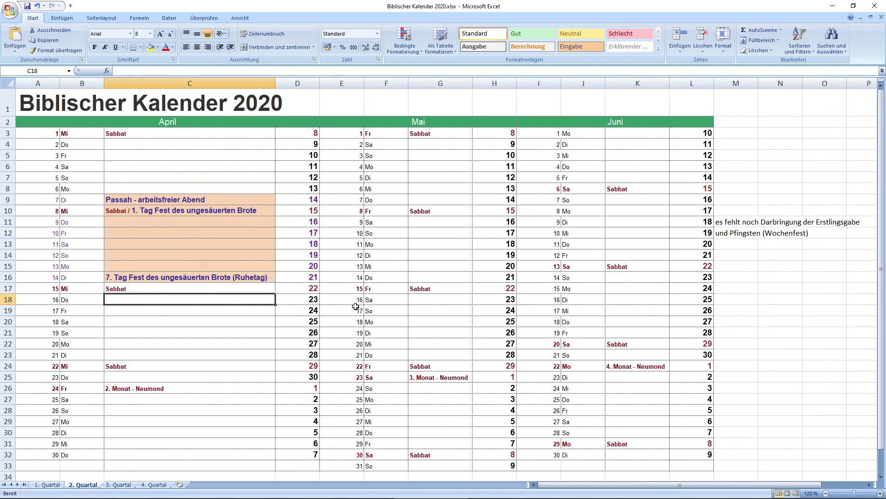
left_click(440, 302)
left_click(622, 299)
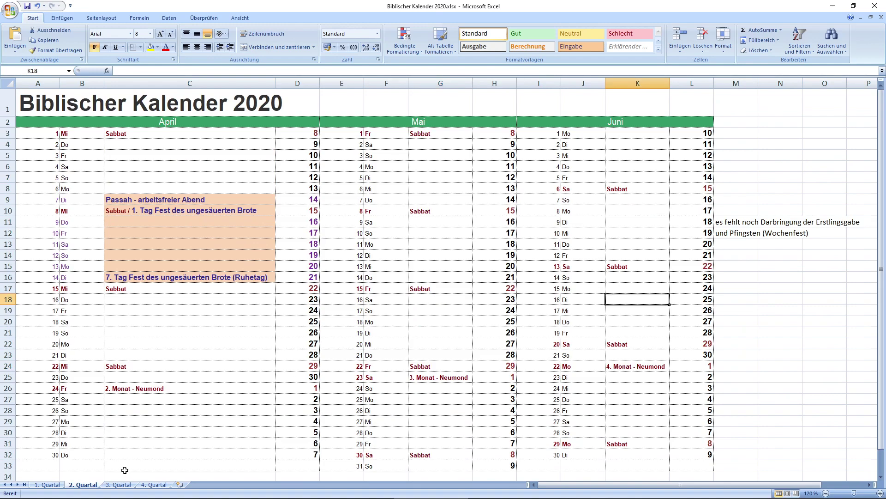
Step: Continue the month count on the 3. Quartal sheet by selecting 16 July, 16 August and 16 September in row 18
left_click(121, 485)
left_click(130, 301)
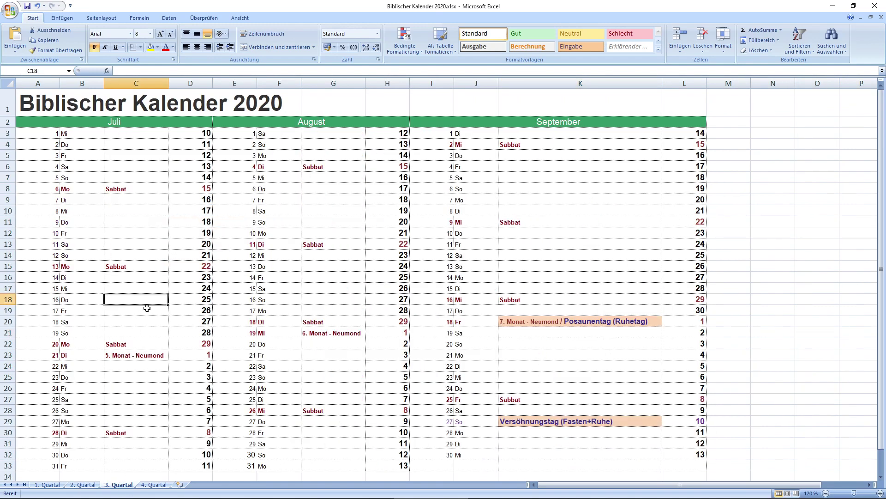
left_click(321, 300)
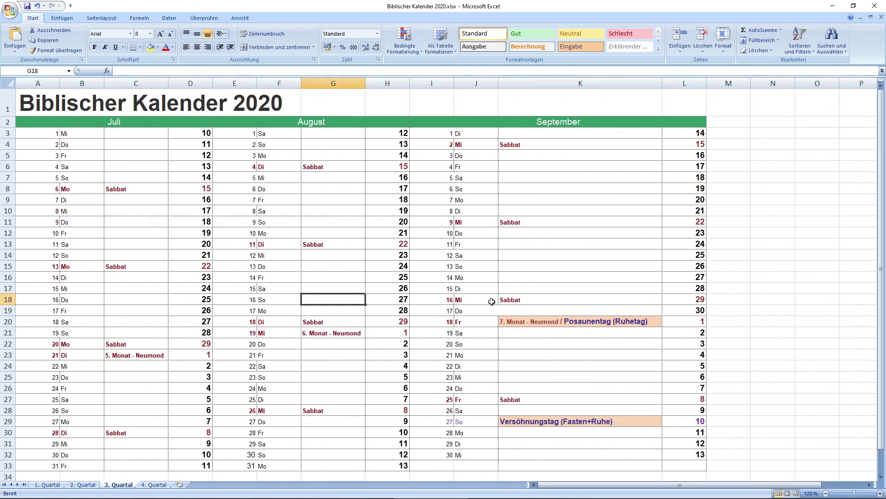
left_click(534, 299)
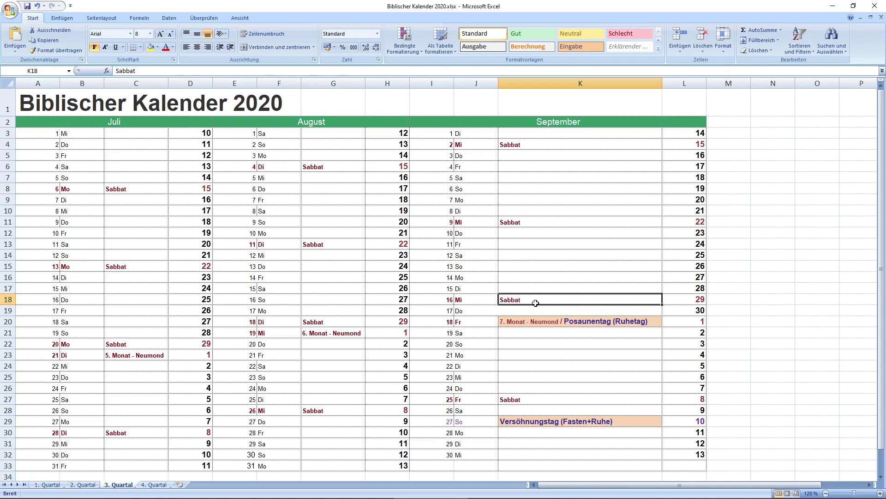
Step: Compare September cells K18 to K20 around the "7. Monat - Neumond / Posaunentag (Ruhetag)" entry
key("Down")
key("Down")
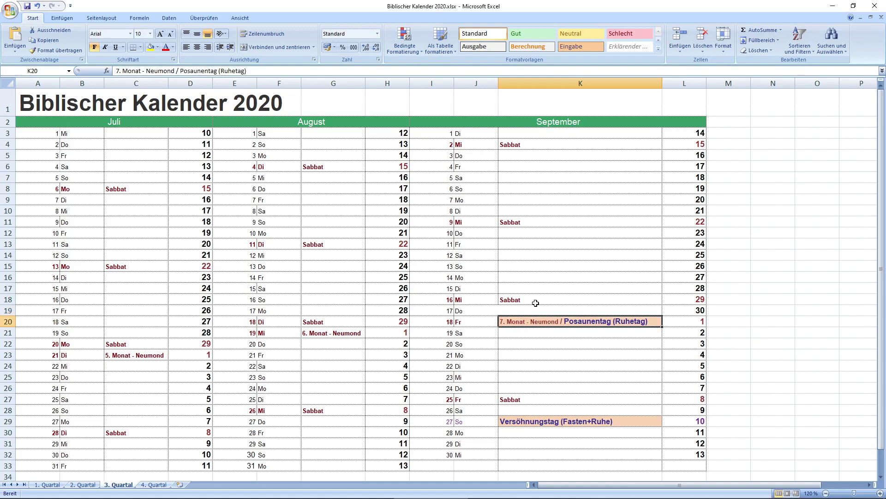
key("Up")
key("Up")
scroll(535, 303, "down", 1)
scroll(536, 303, "up", 2)
key("Down")
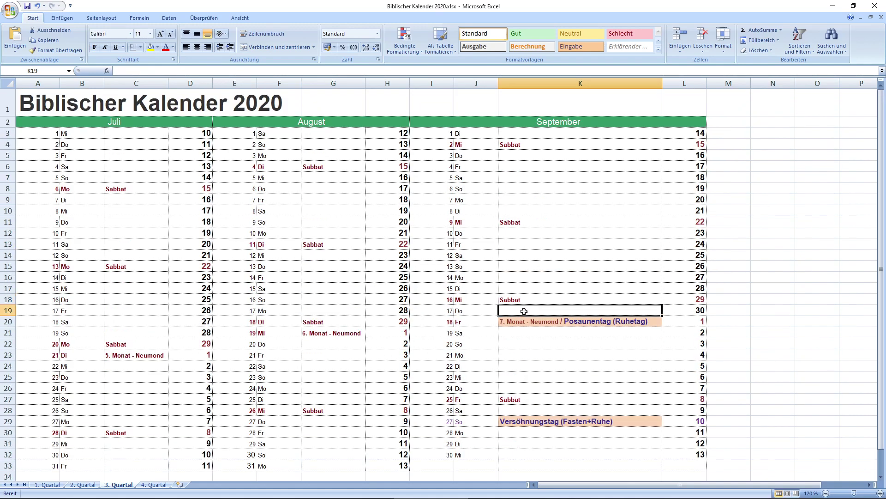
Step: Mark the possible birth period from 16 September (K18) through 1 to 16 October by selecting C3:C18 on the 4. Quartal sheet
key("Up")
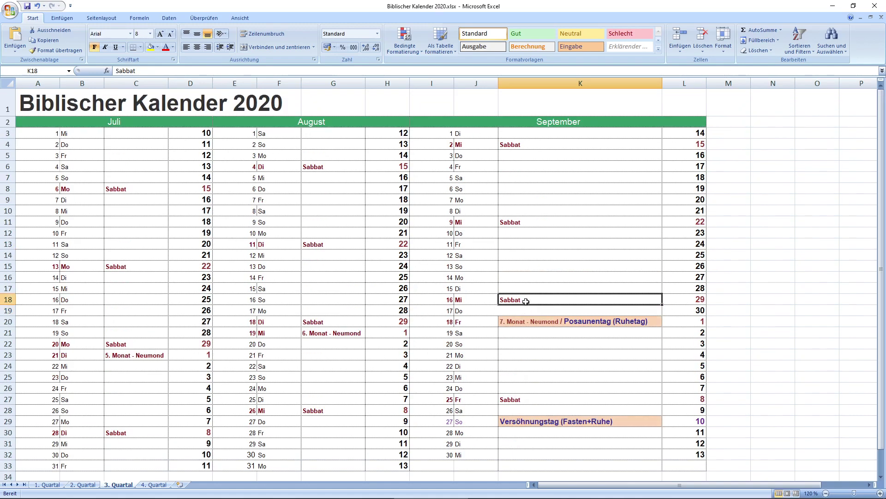
left_click(154, 484)
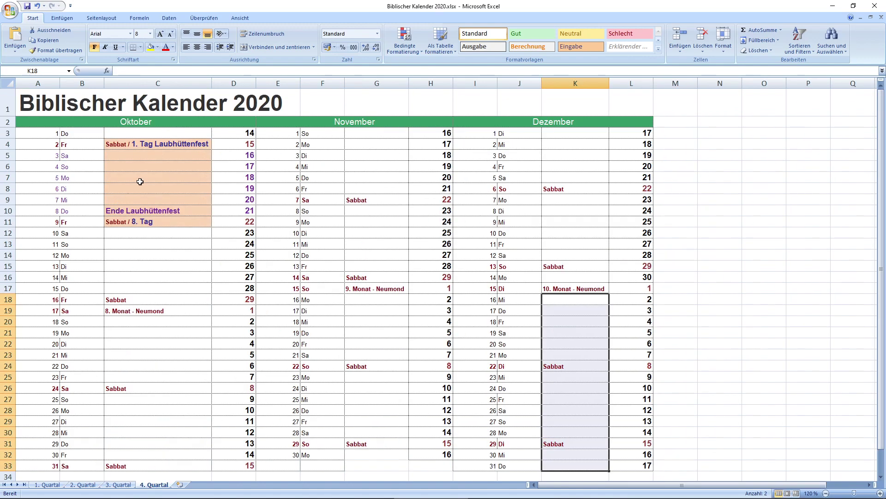
left_click_drag(137, 131, 148, 298)
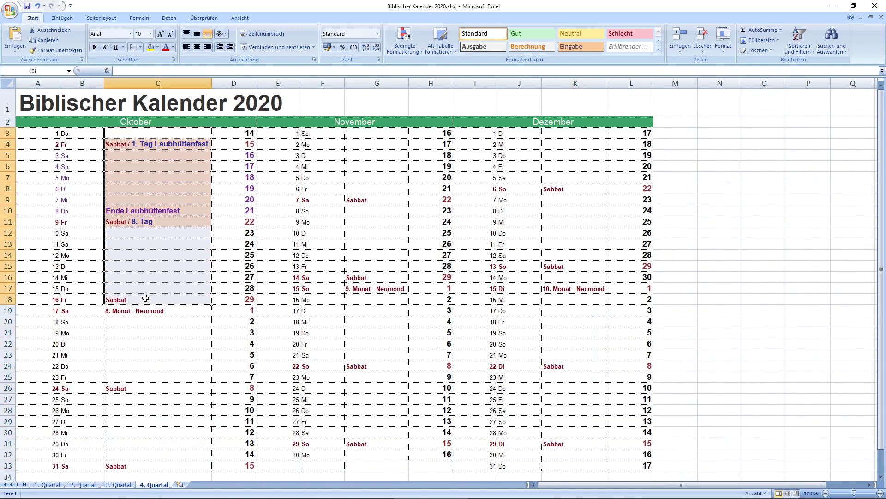
Step: Return to the 3. Quartal sheet and compare 17 September (K19) with the Posaunentag entry in K20
left_click(119, 486)
left_click(520, 313)
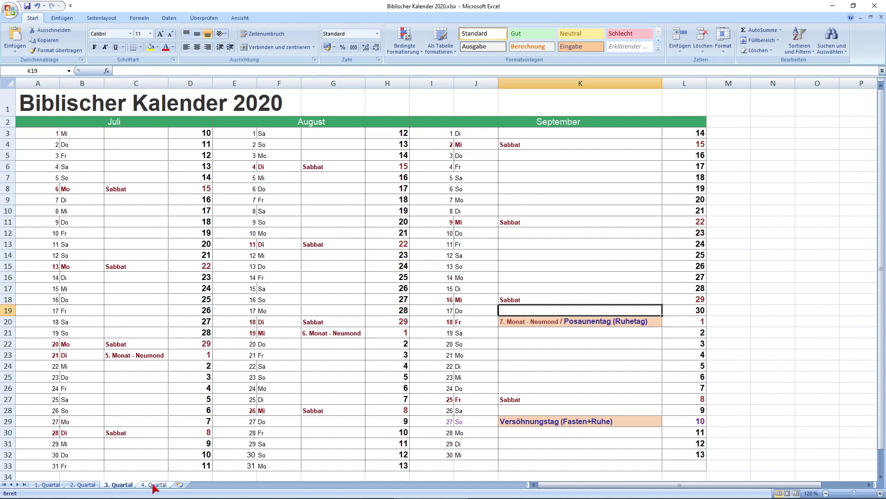
left_click(524, 319)
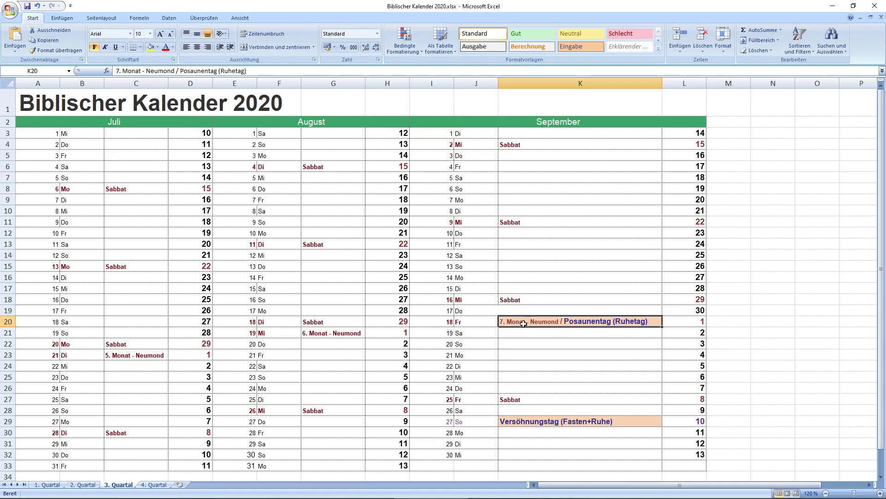
left_click(517, 311)
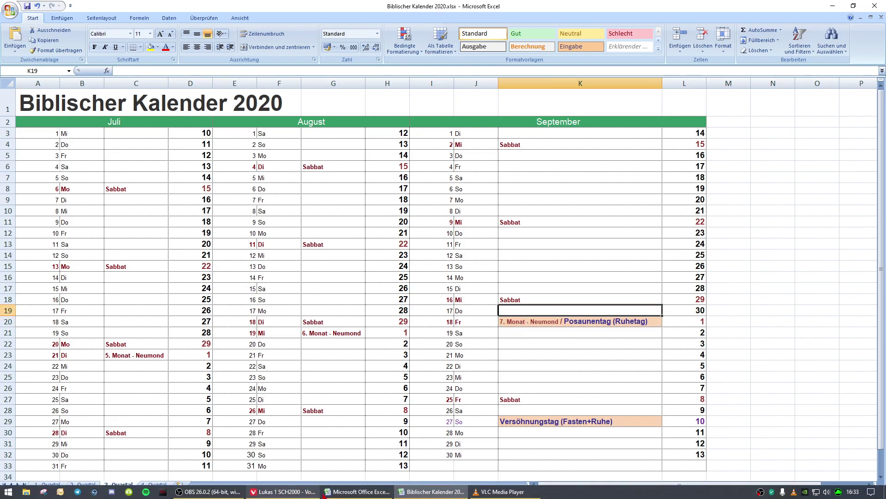
Step: Switch to the timeline worksheet and review the end of service, Mary's conception and the birth period by selecting entries in rows 1, 3 and 5
left_click(357, 492)
left_click(315, 93)
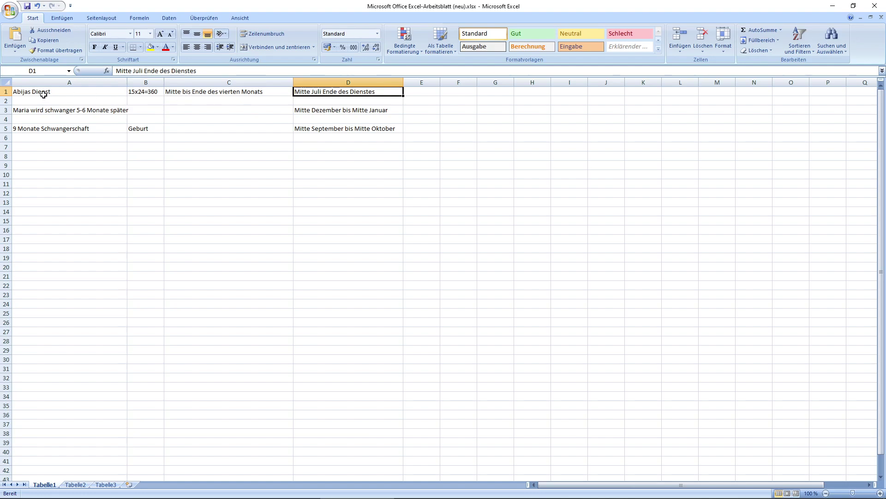
left_click(182, 93)
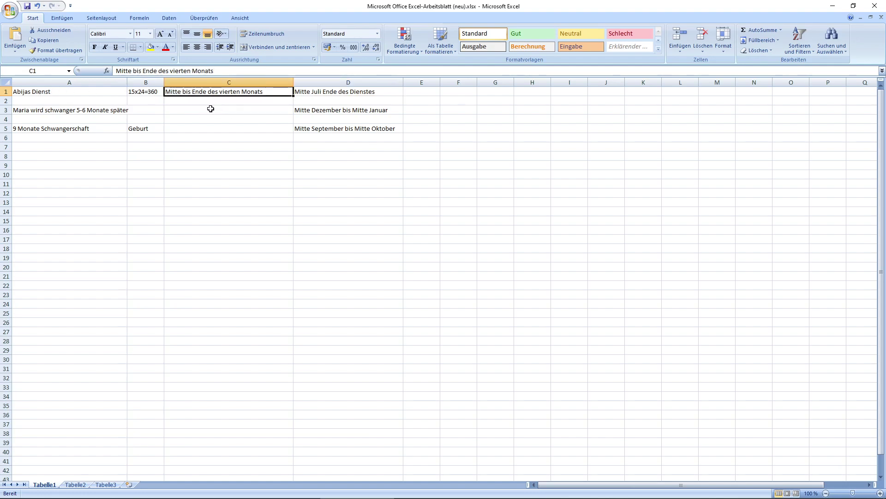
left_click(316, 110)
left_click(88, 113)
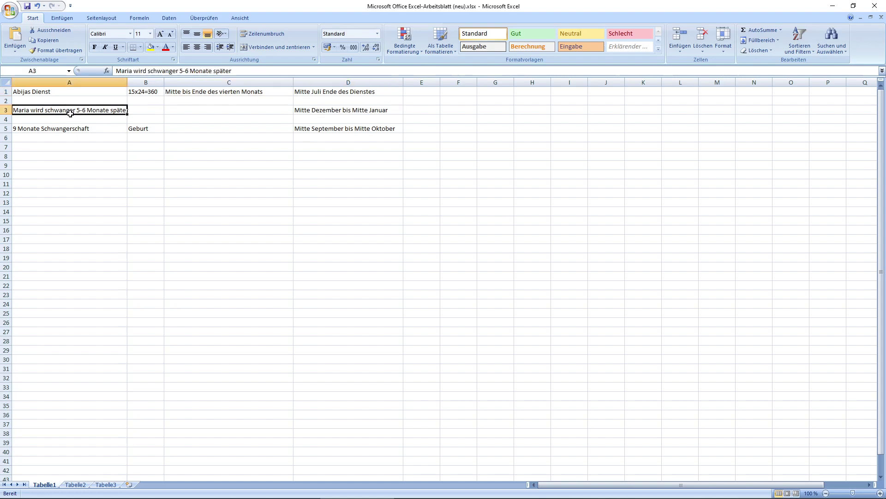
left_click(319, 112)
left_click(311, 131)
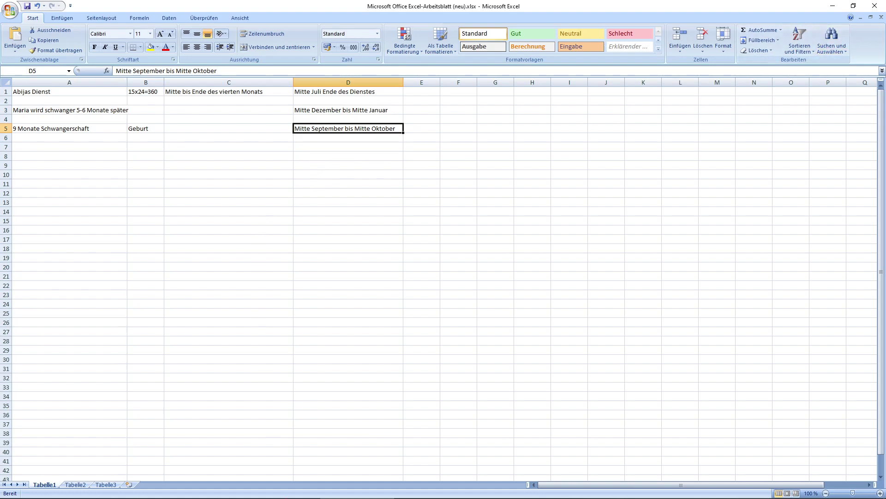
Step: Switch back to the Biblischer Kalender 2020 and recheck the Posaunentag entry against the preceding day, 17 September
mouse_move(417, 496)
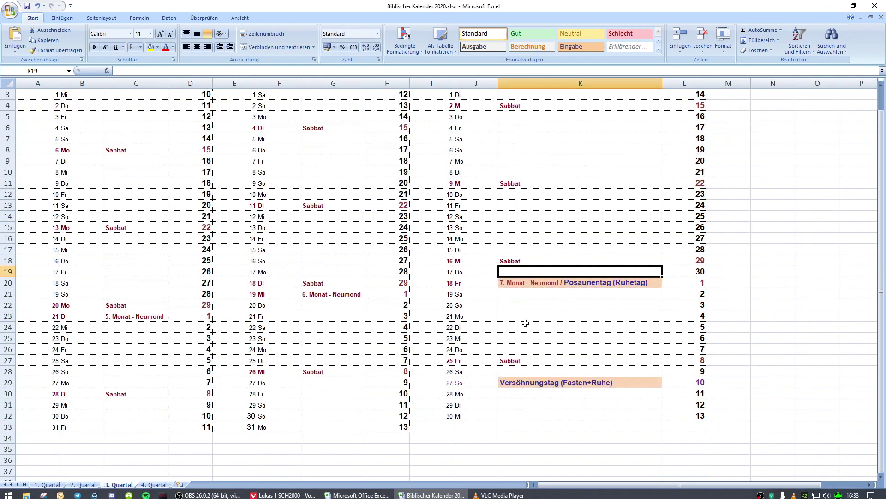
left_click(344, 454)
scroll(531, 321, "up", 1)
scroll(531, 321, "down", 1)
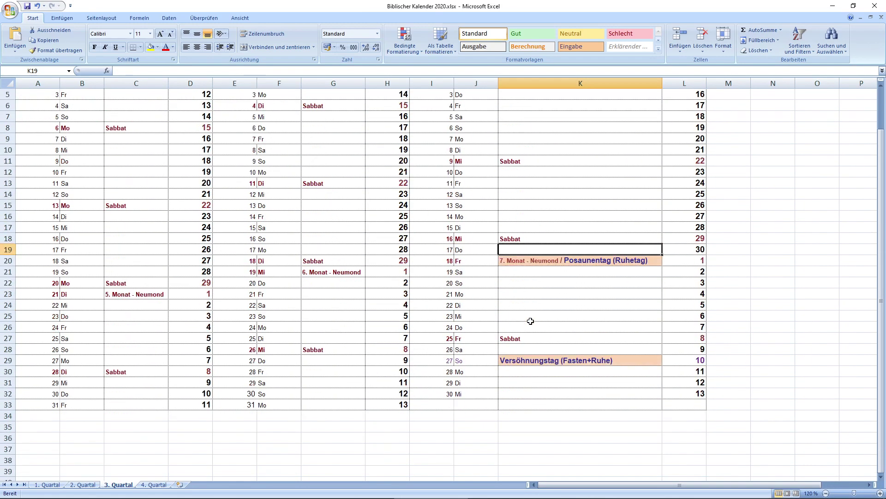
left_click(525, 263)
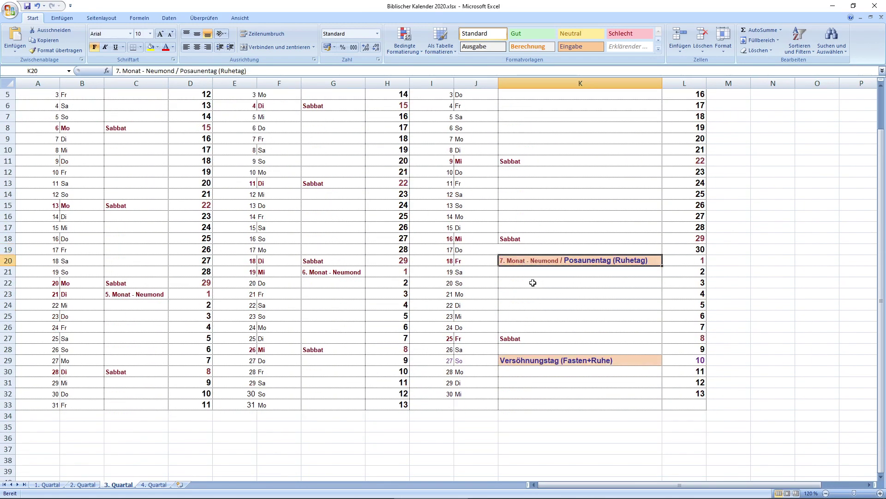
left_click(523, 252)
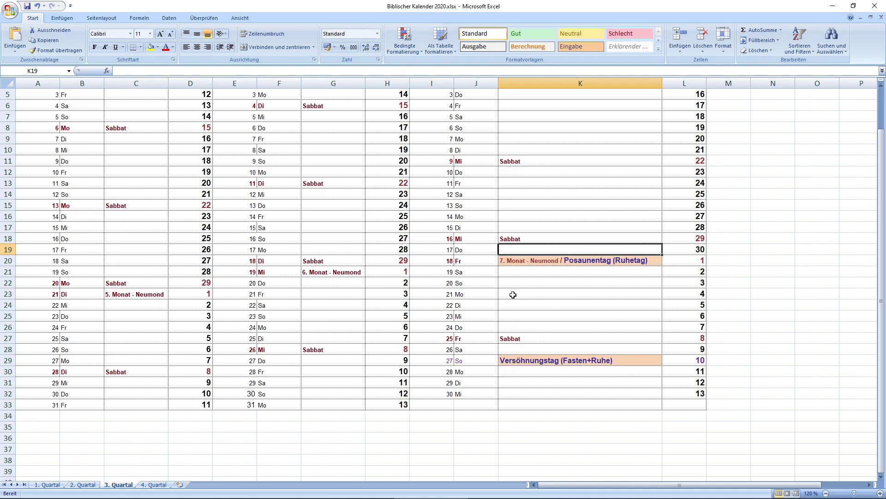
scroll(513, 294, "up", 2)
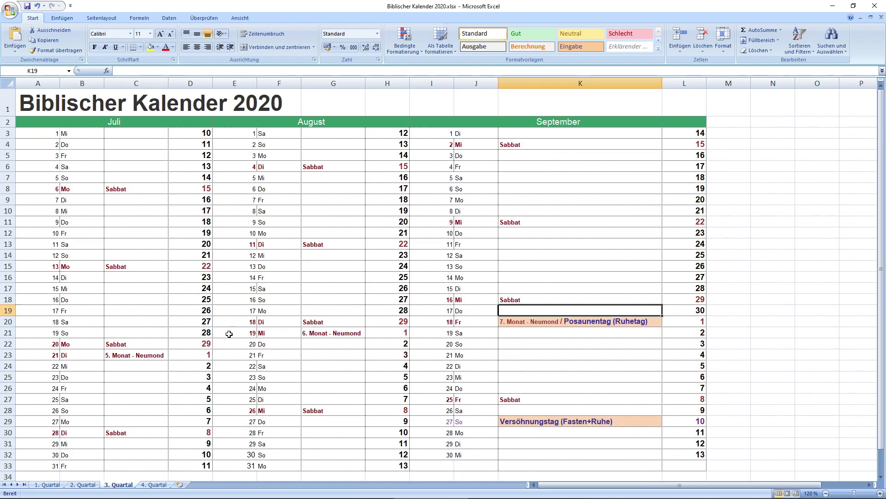
Step: Return to the timeline worksheet, place its window side by side with Lukas 1, and select the birth period in D5
mouse_move(229, 497)
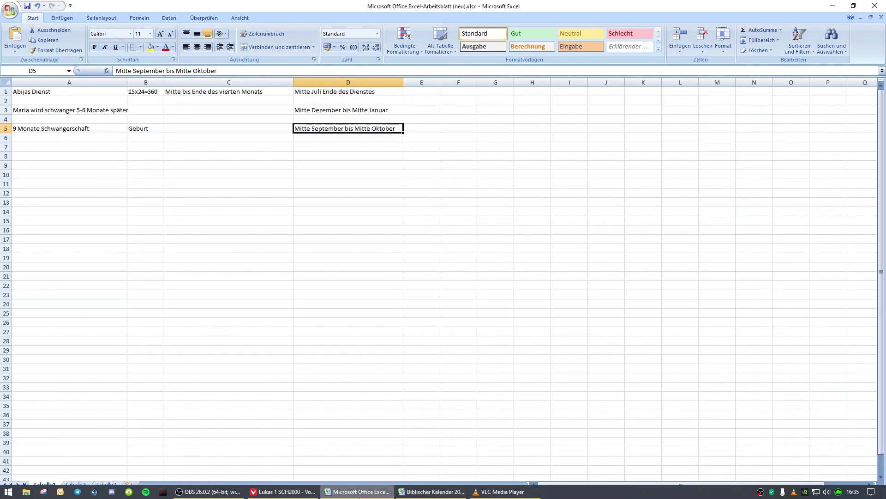
left_click(375, 492)
left_click(133, 92)
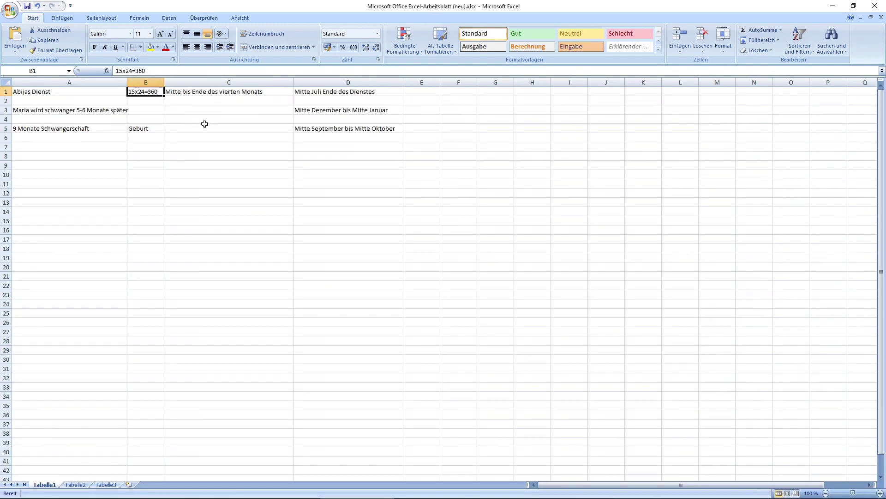
double_click(414, 8)
left_click_drag(268, 24, 884, 265)
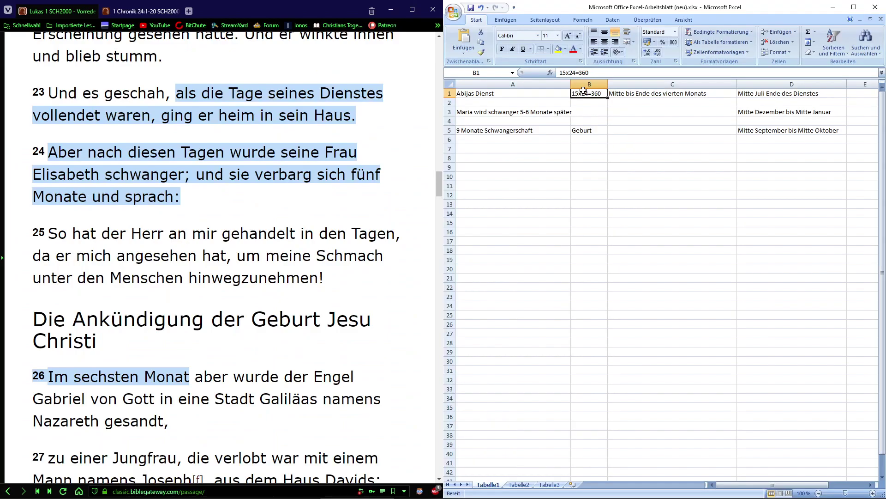
left_click(781, 132)
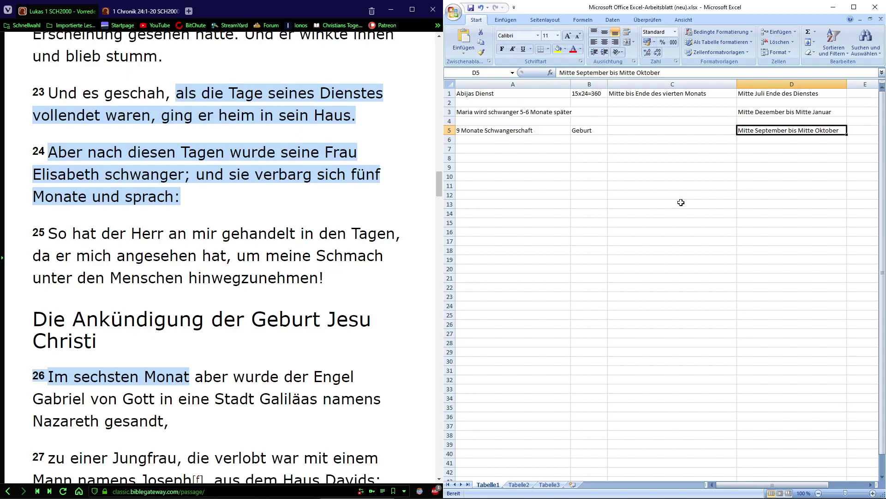
right_click(760, 492)
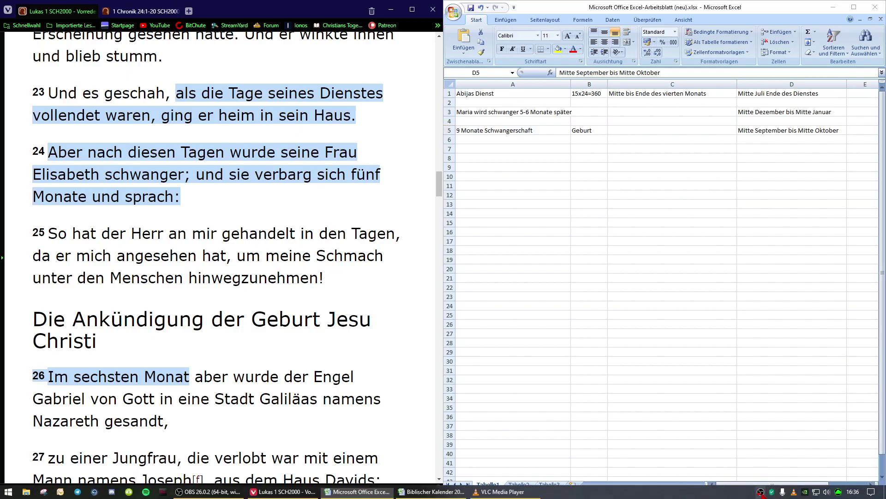